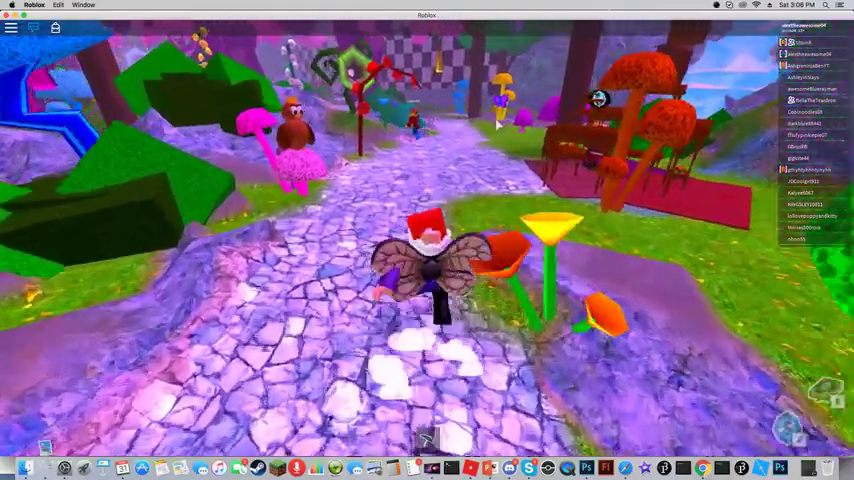
- Walk the cobblestone path over the purple rock toward the red arch, then glide down
key("w")
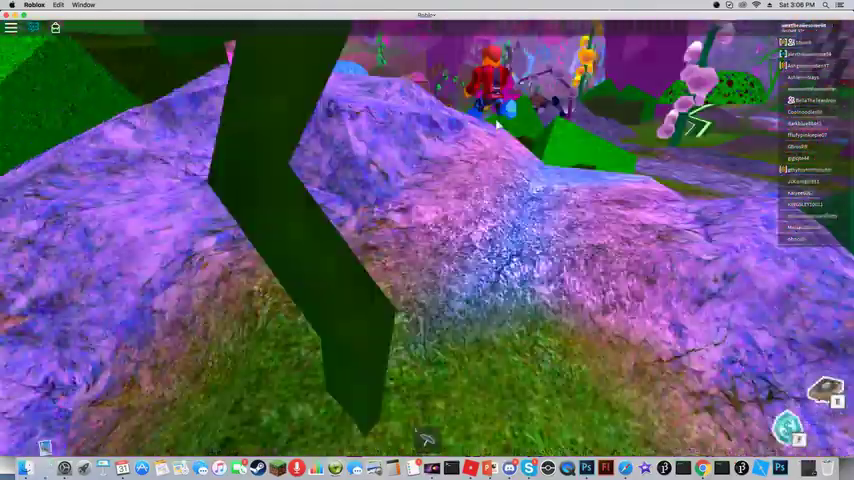
key("w")
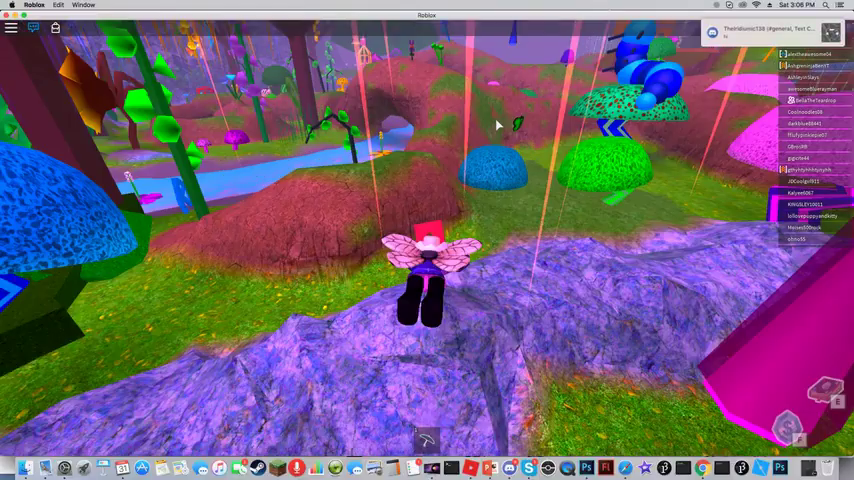
key("w")
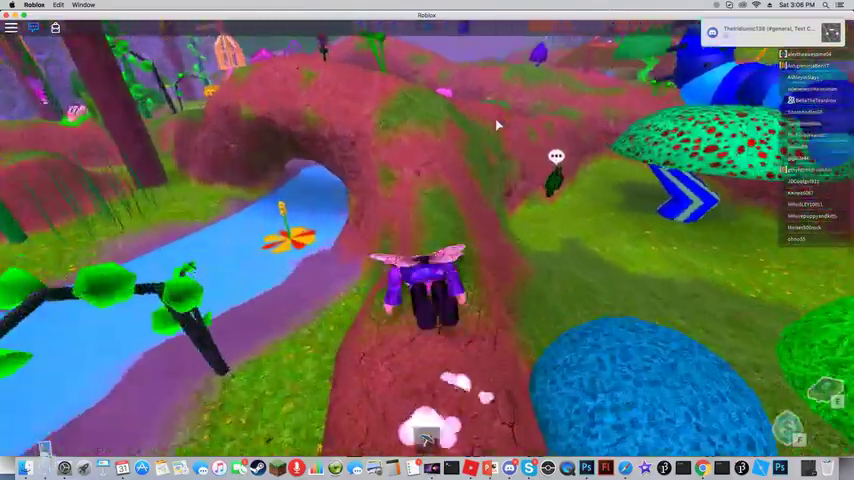
key("w")
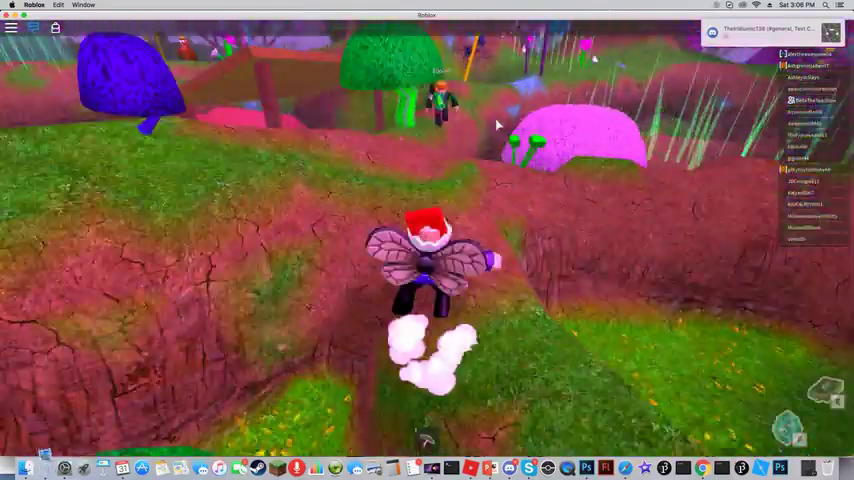
key("space")
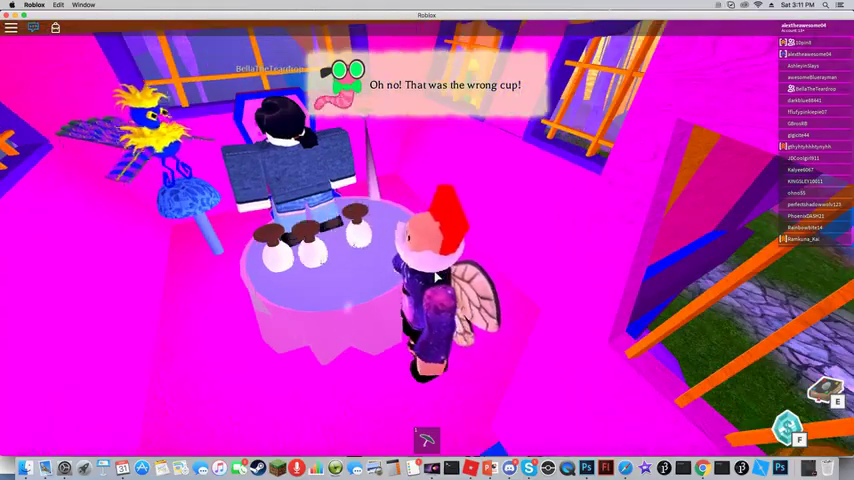
- Leave the teahouse, circle the tea table, then fly past the carriage along the stone path
key("w")
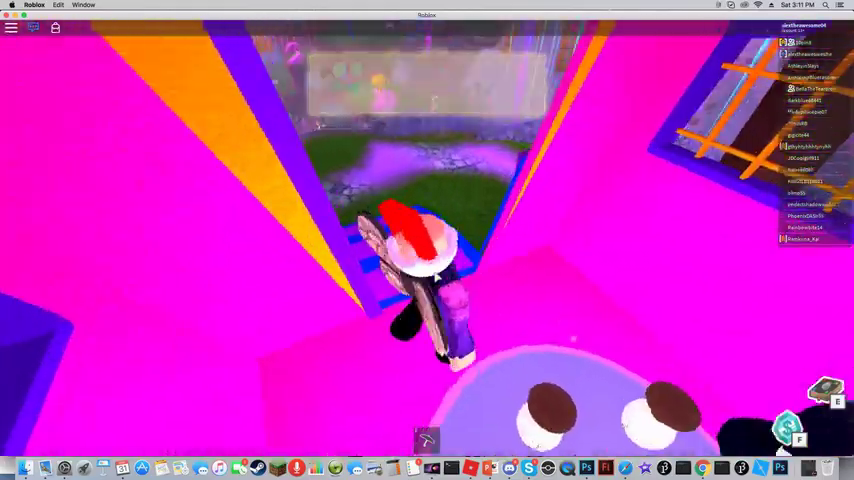
key("w")
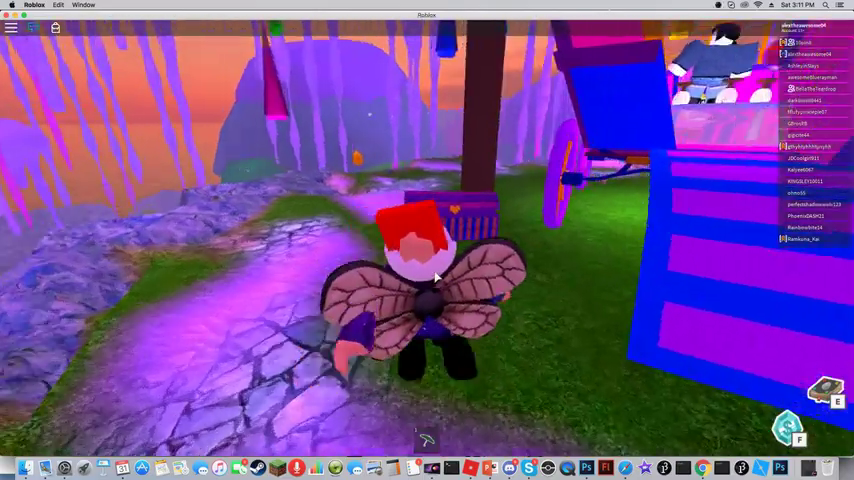
key("w")
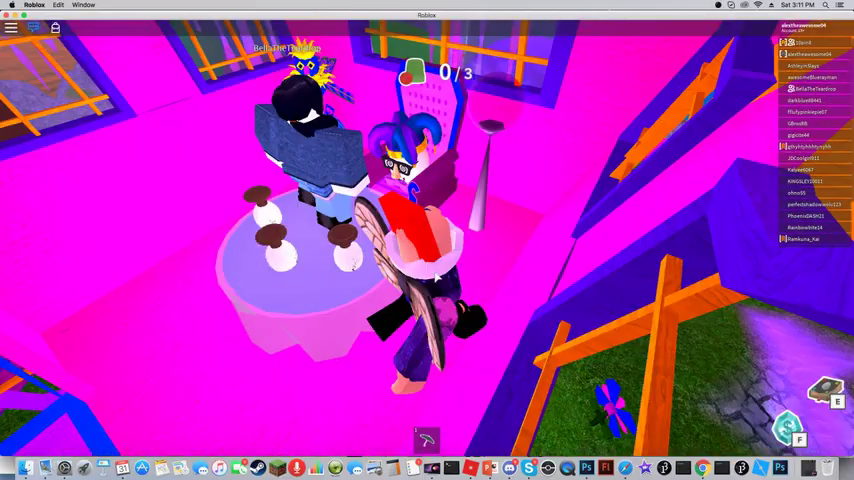
key("w")
key("w")
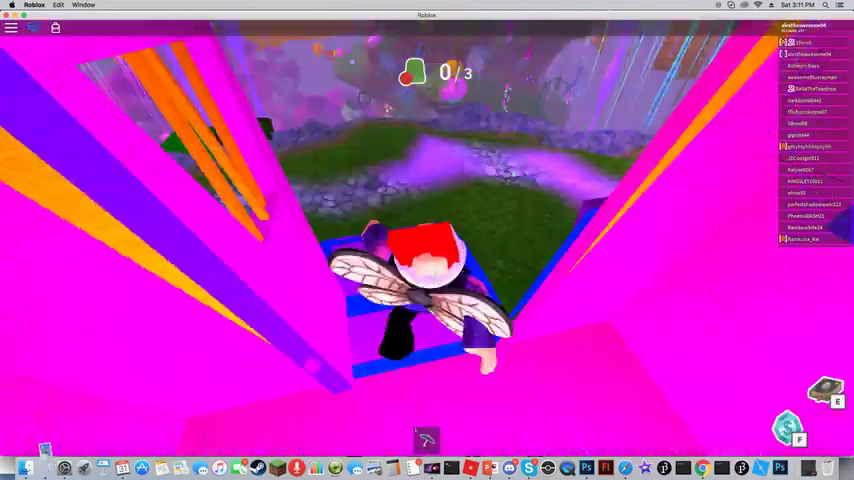
key("w")
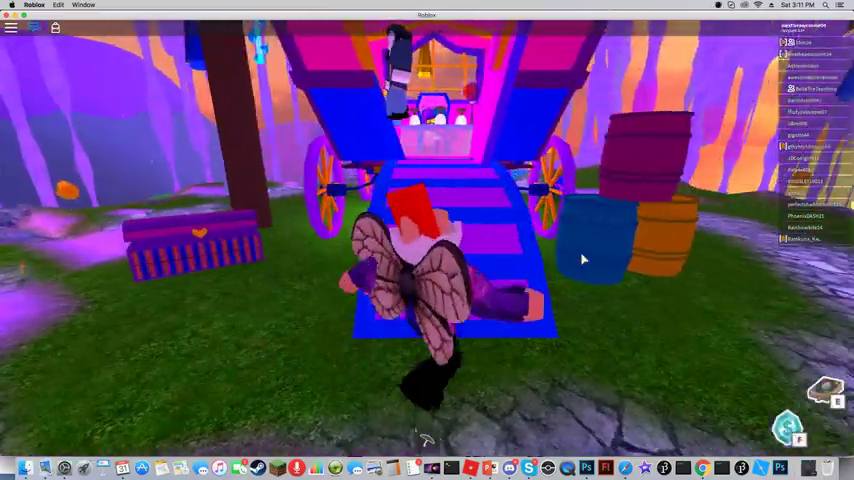
key("w")
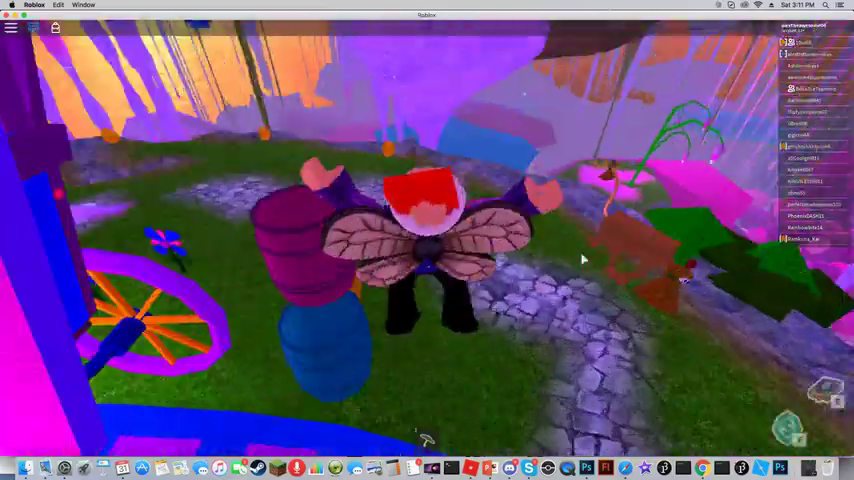
- Glide from the cliff edge past the house and purple trees to the pink fountain
key("w")
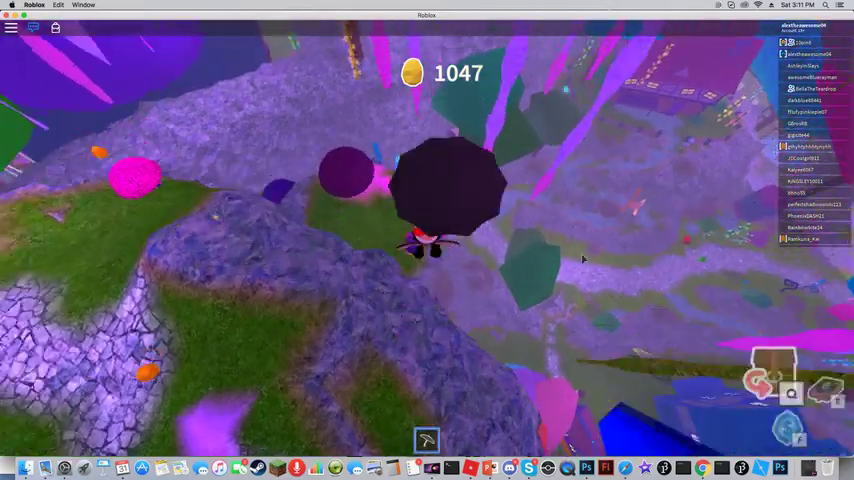
key("w")
key("w")
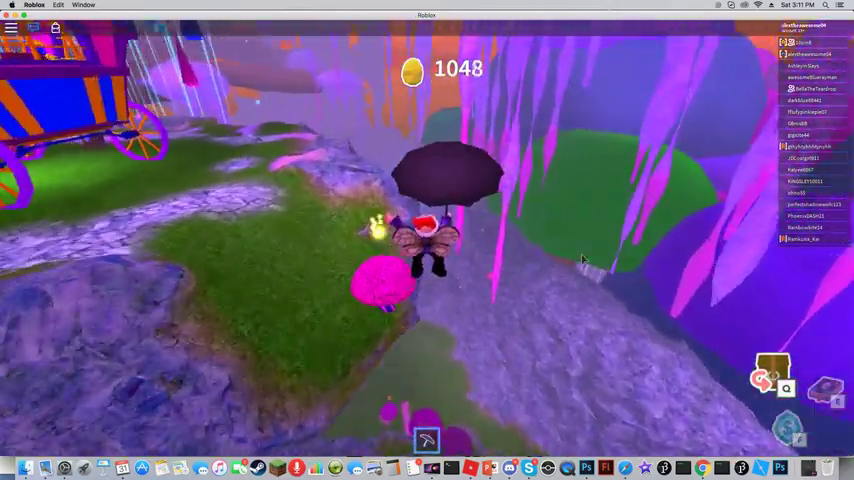
key("w")
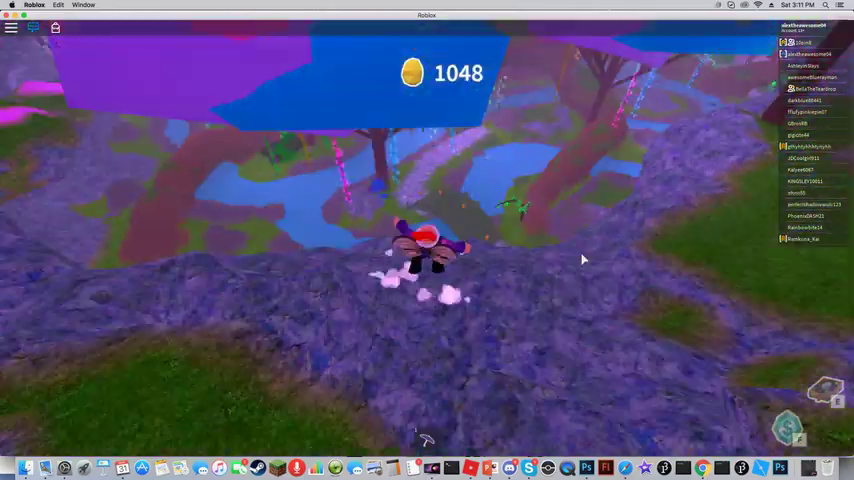
scroll(585, 258, "down", 3)
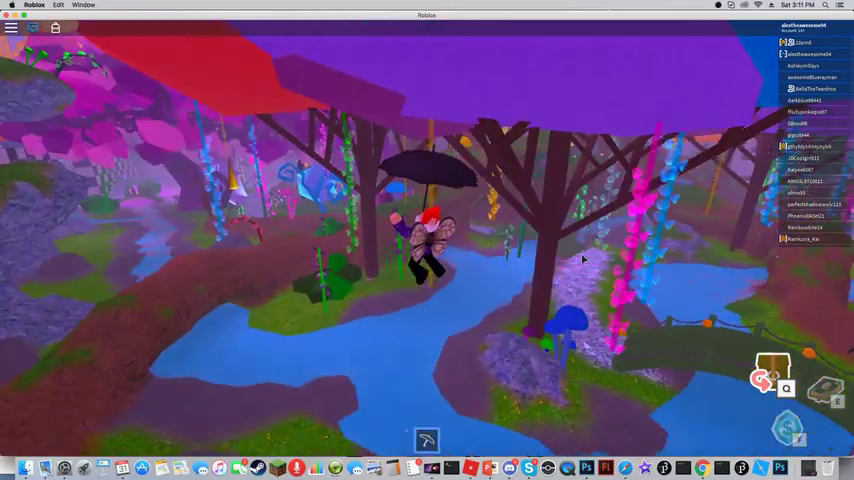
key("w")
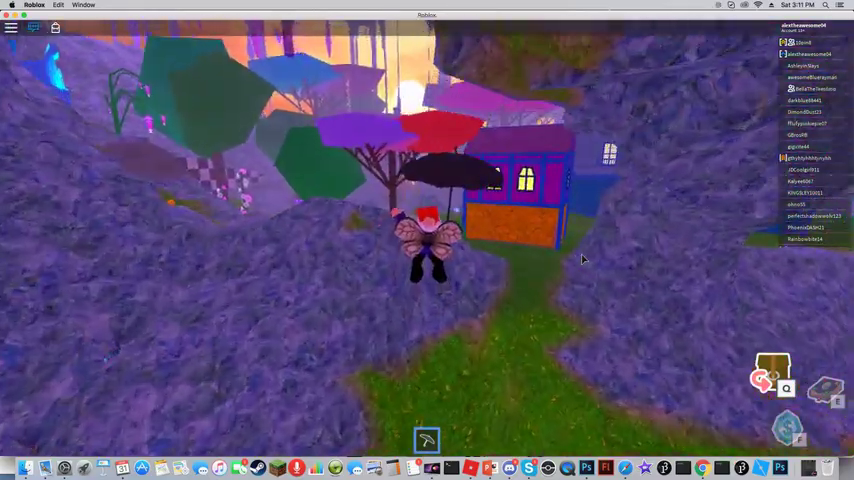
key("w")
key("w")
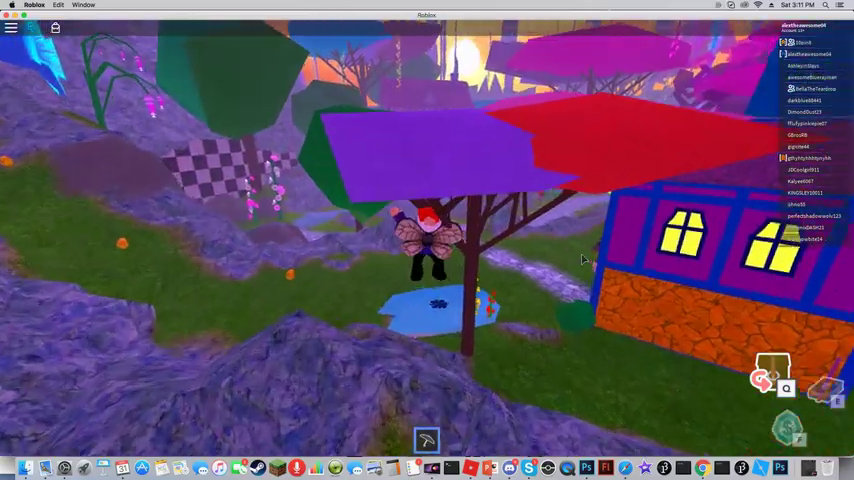
key("w")
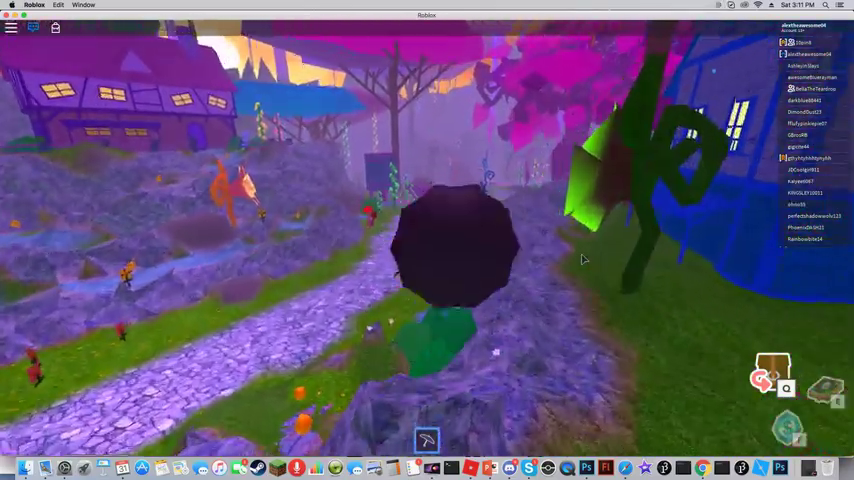
key("w")
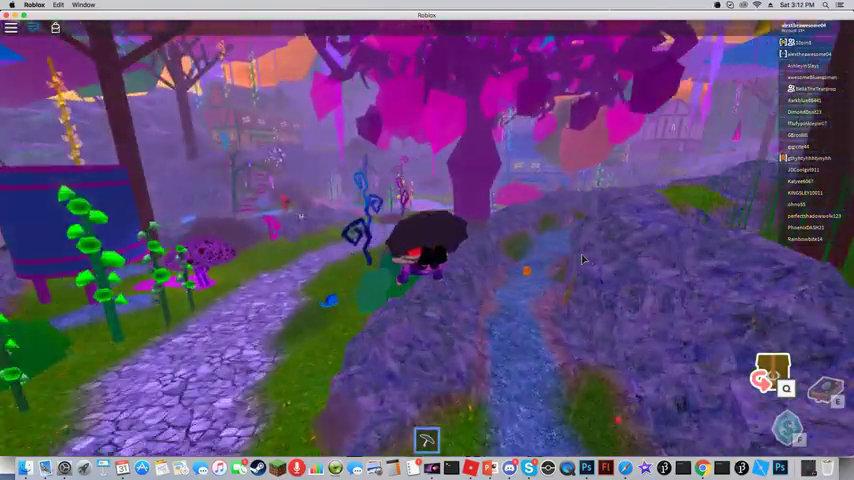
key("w")
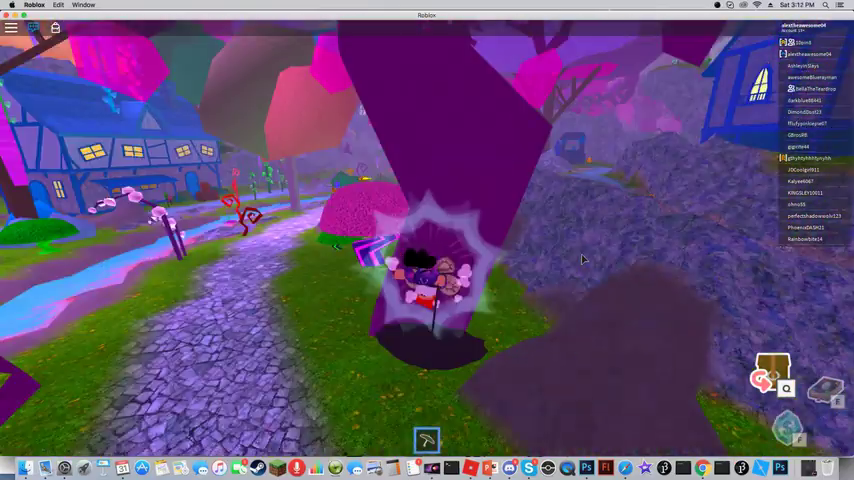
key("w")
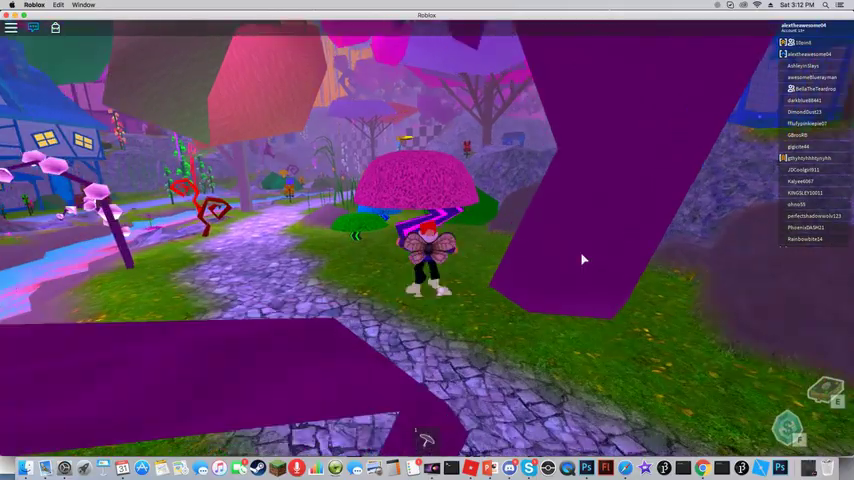
key("w")
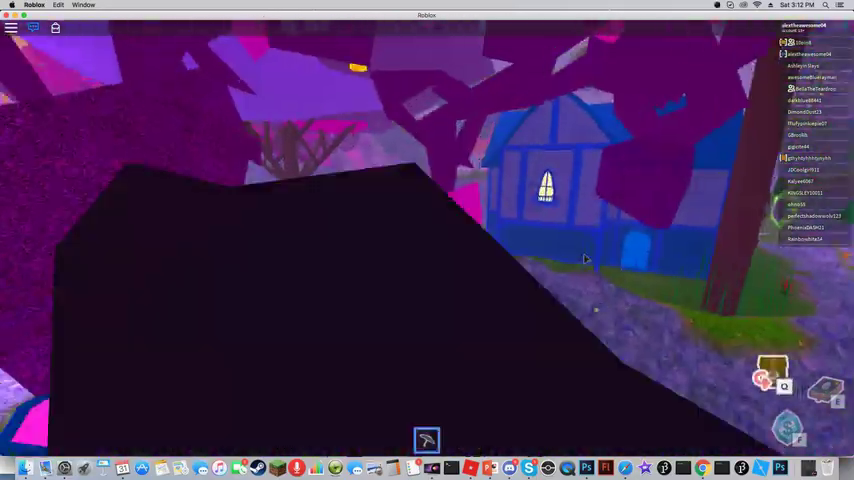
key("w")
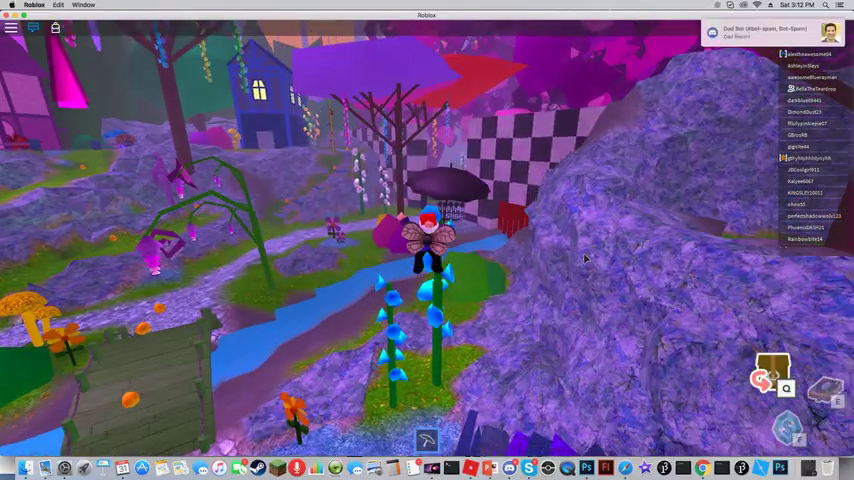
- Walk past the birdcage and through the forest to the NPC's table
key("s")
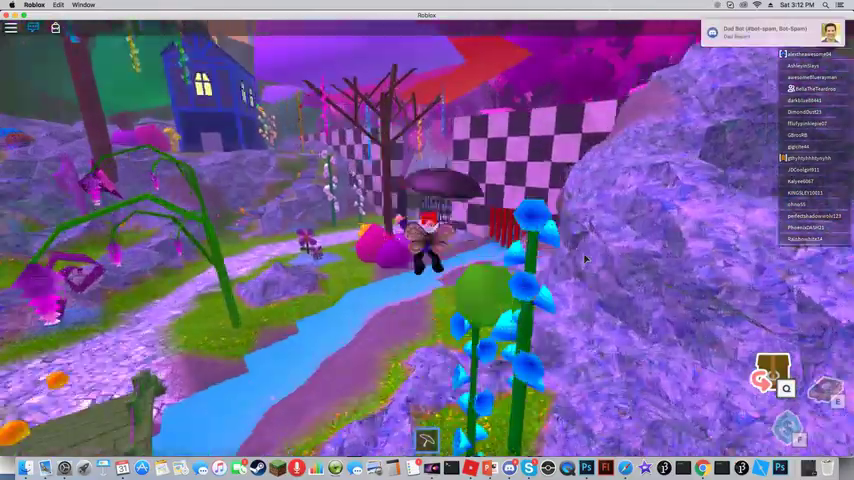
key("w")
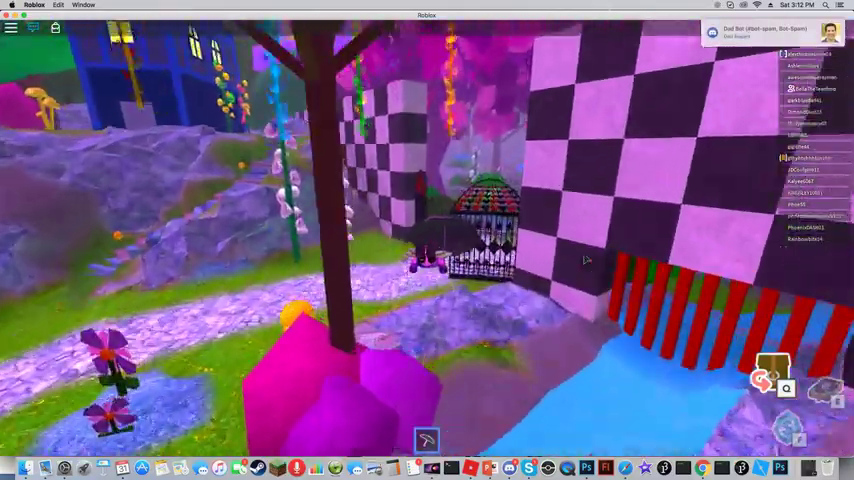
key("w")
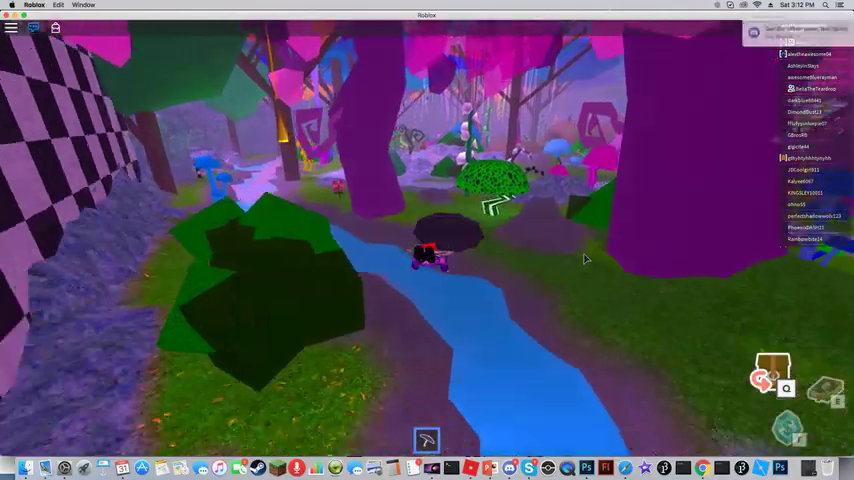
key("w")
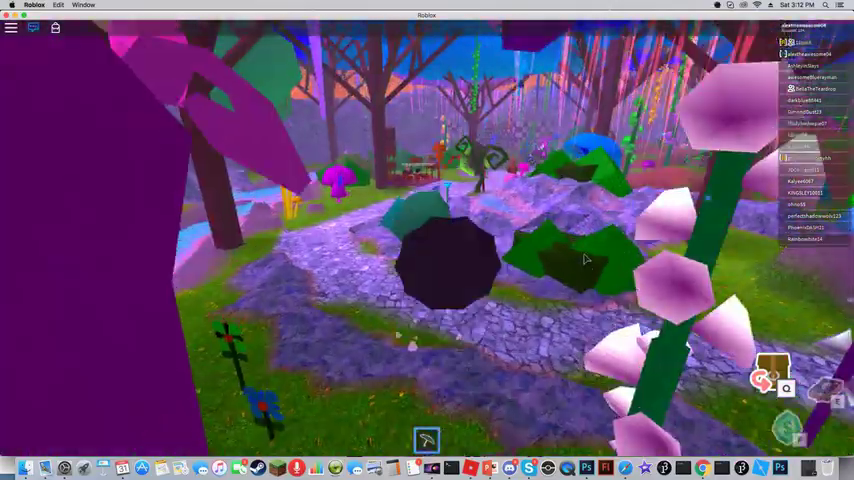
key("w")
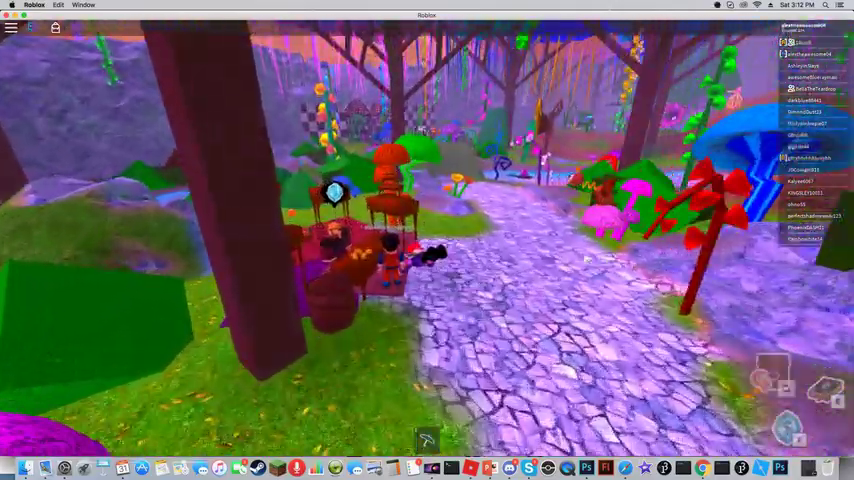
key("w")
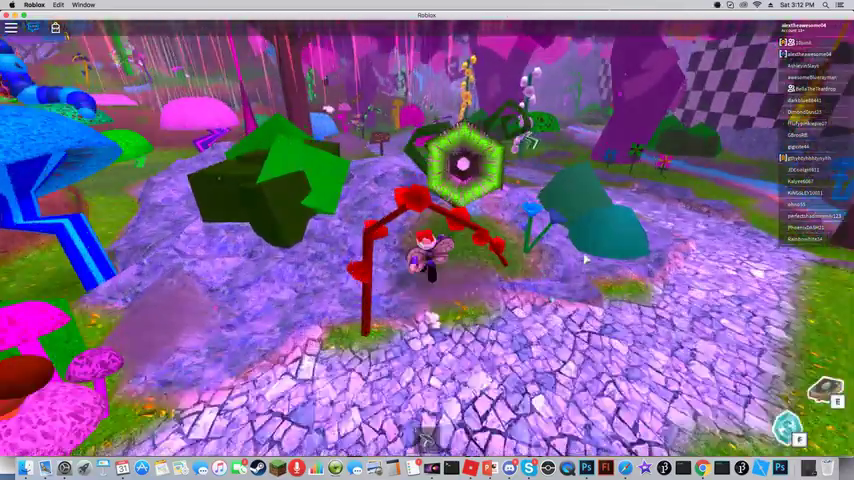
scroll(585, 258, "down", 3)
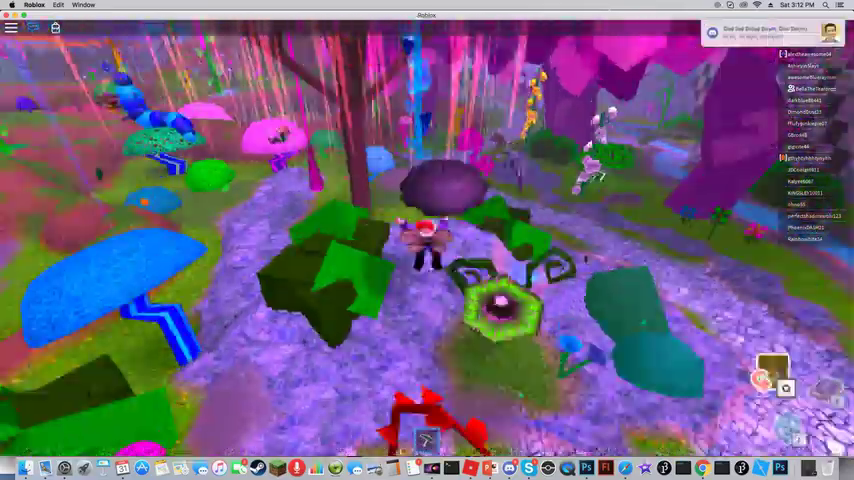
- Walk through the forest and along the cobblestone path, over the bridge and through the gate
key("w")
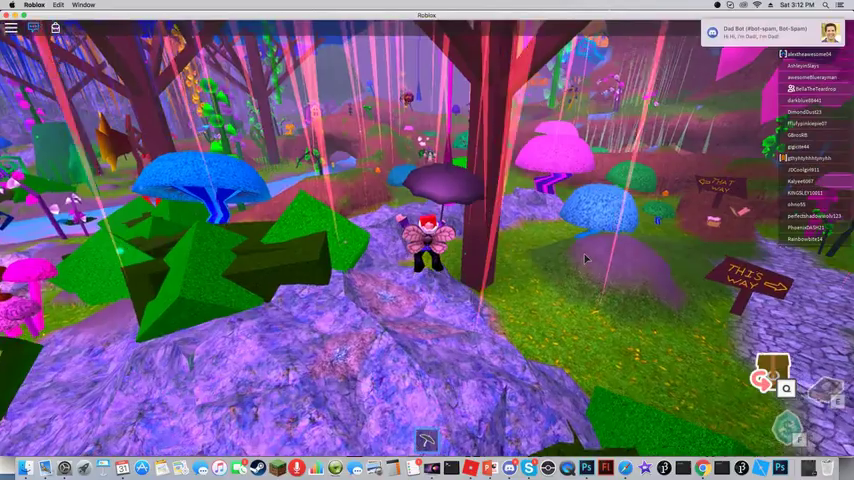
key("w")
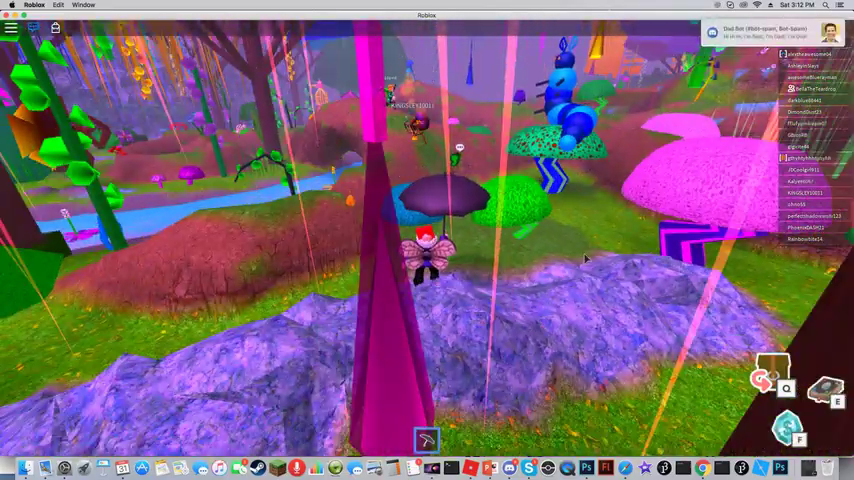
key("w")
key("w")
key("w")
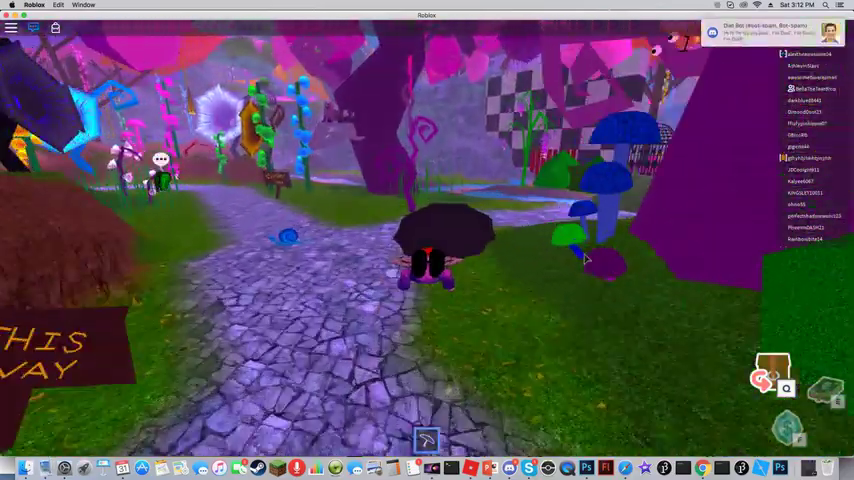
key("w")
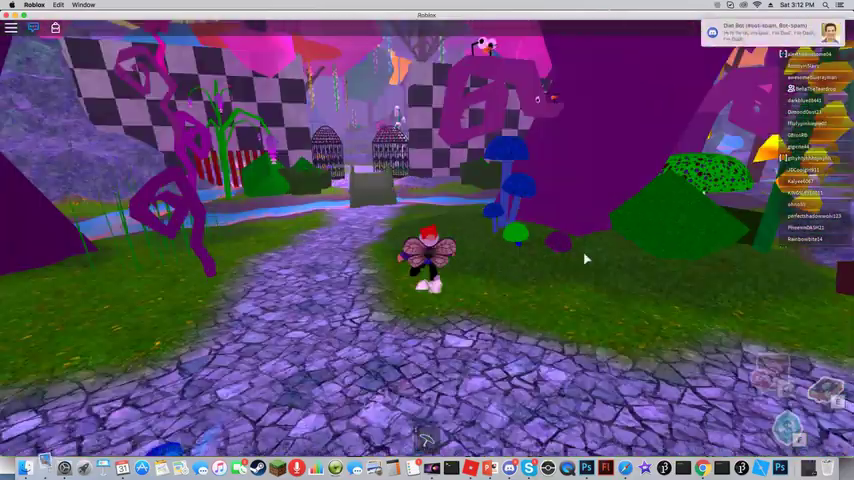
key("w")
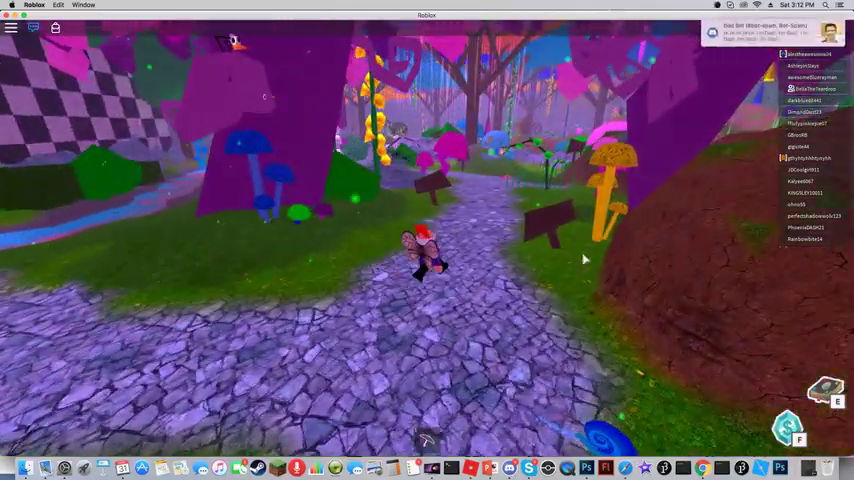
key("w")
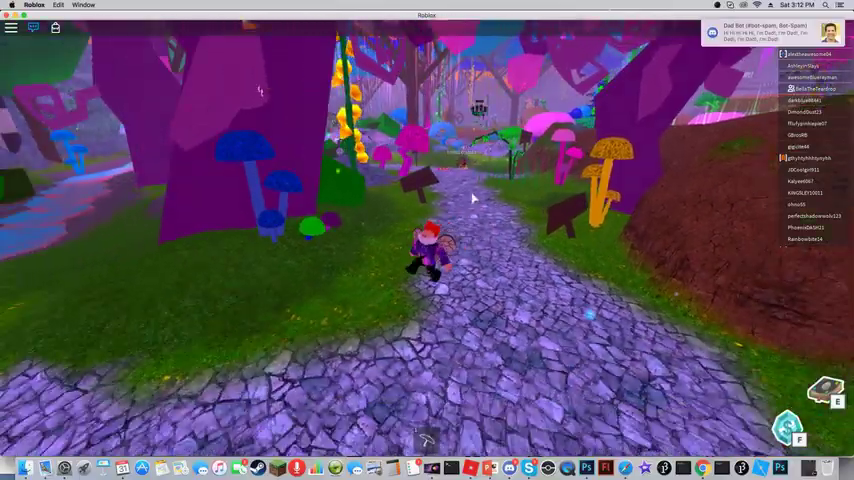
key("w")
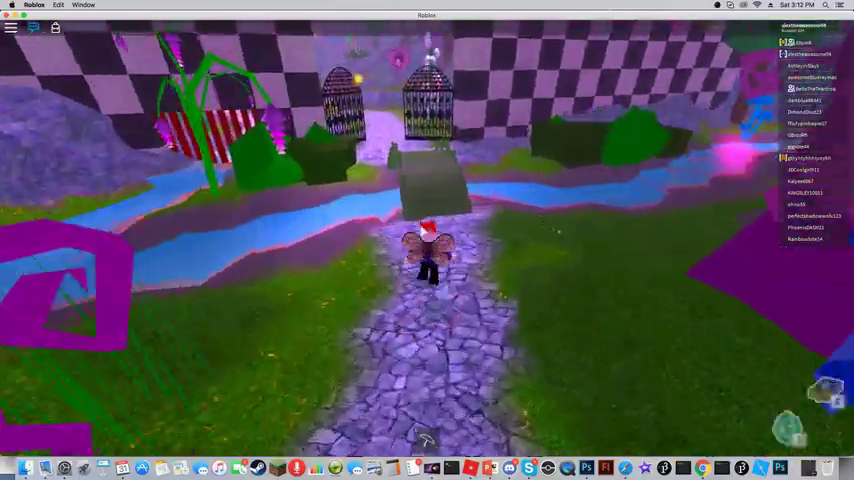
key("w")
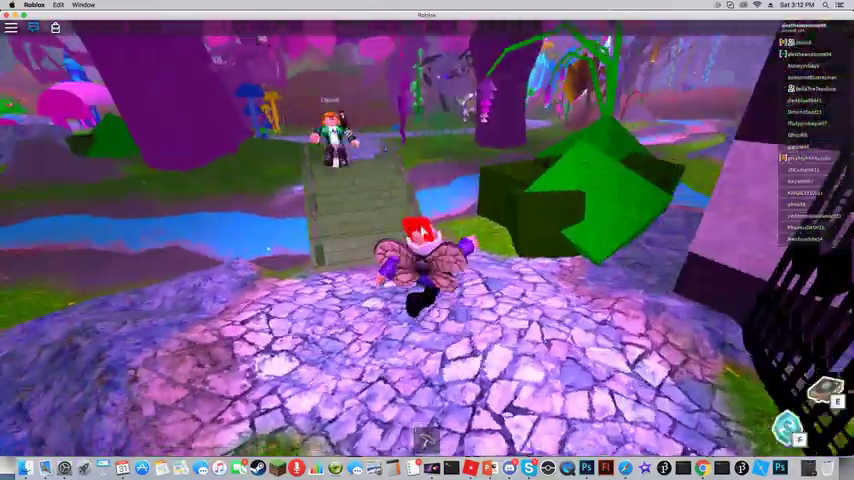
key("w")
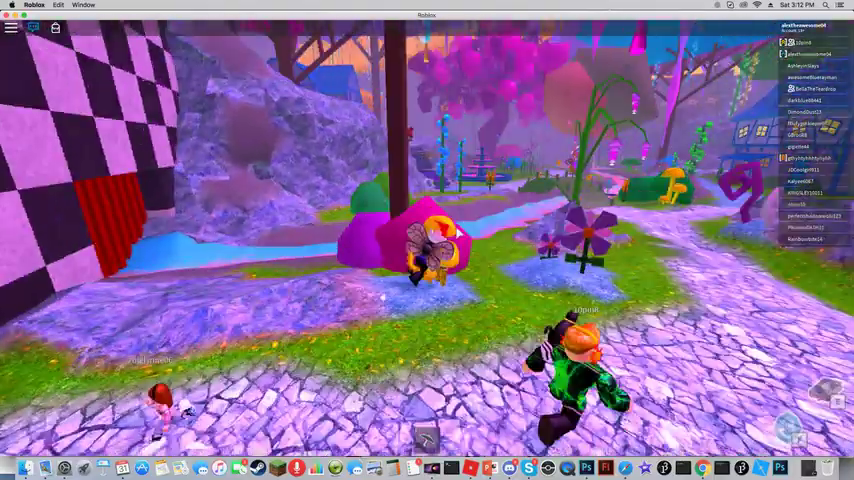
key("w")
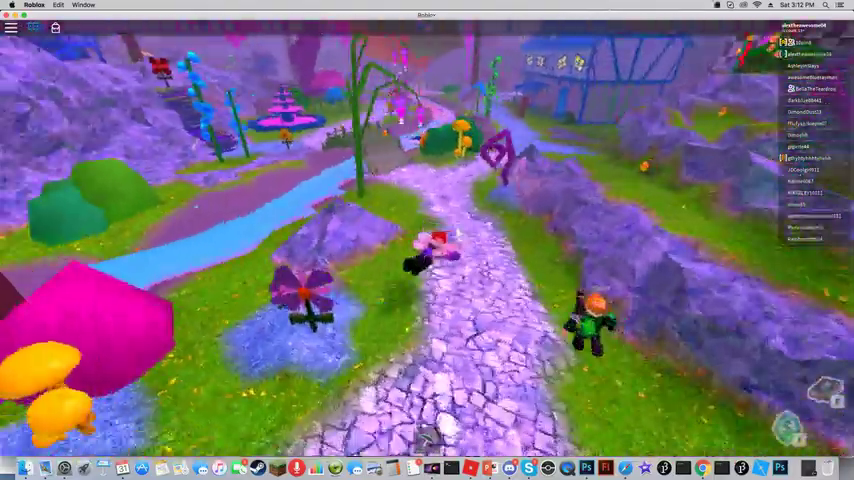
- Pass the pink fountain, climb the stairs and cross the rocks onto the wagon's grassy hilltop
key("w")
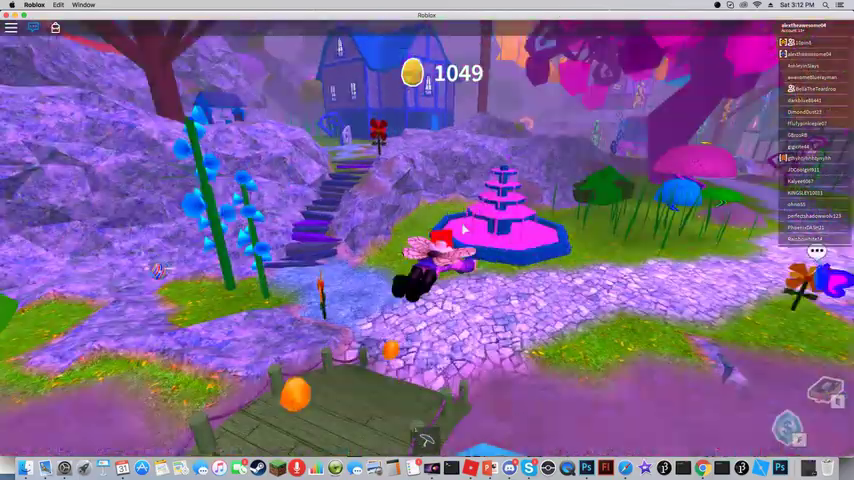
key("w")
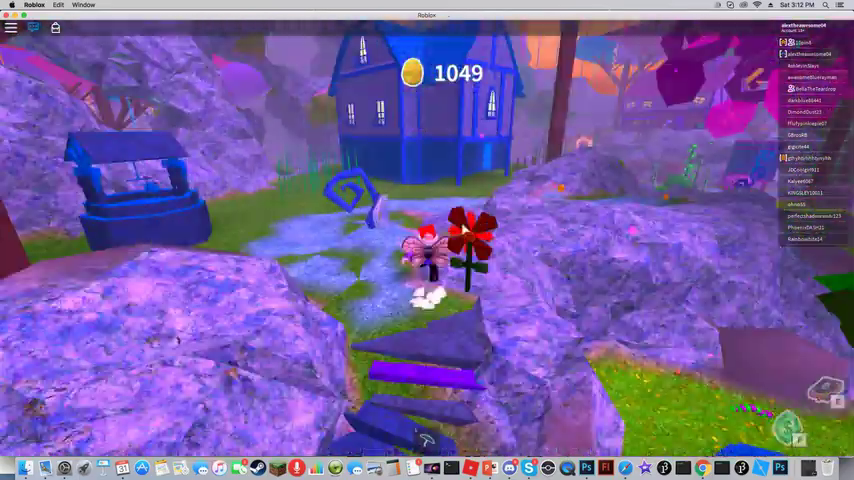
key("w")
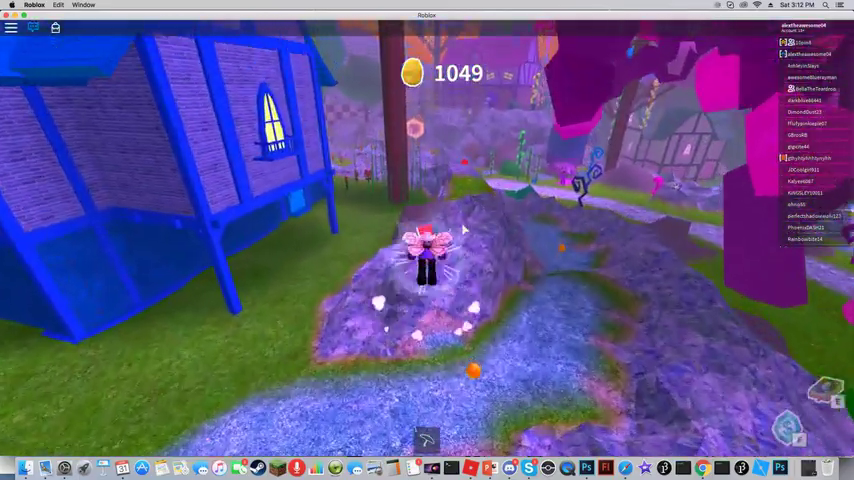
key("w")
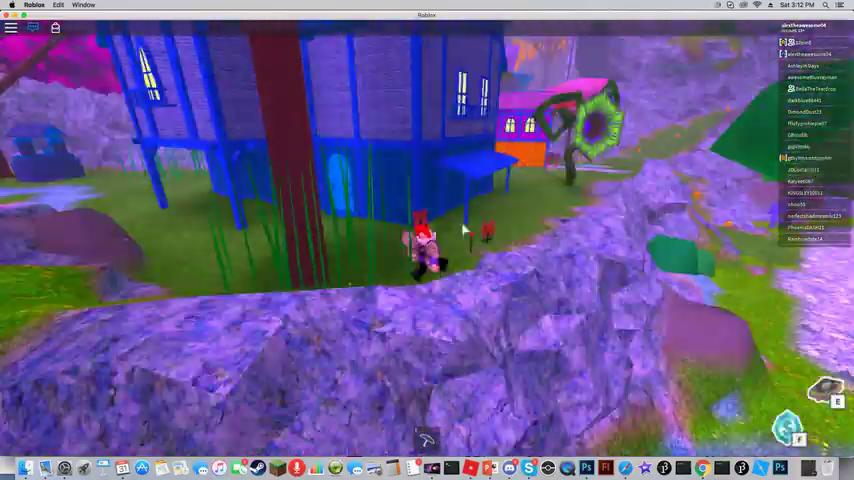
key("w")
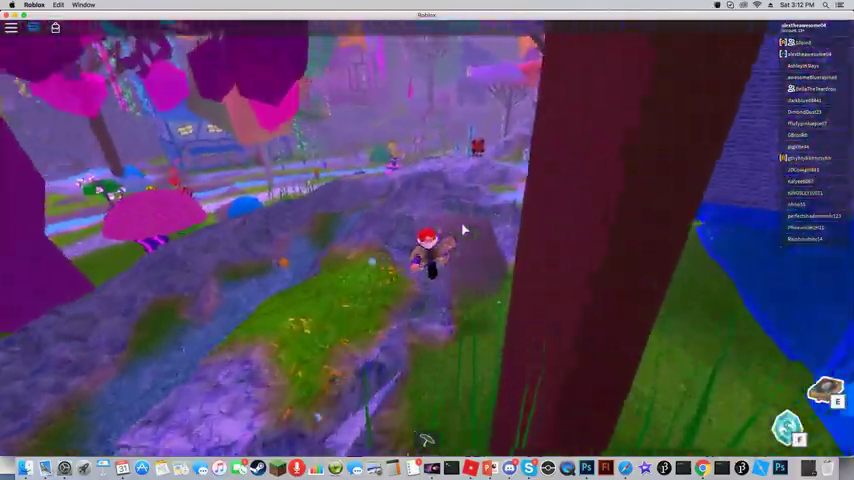
key("w")
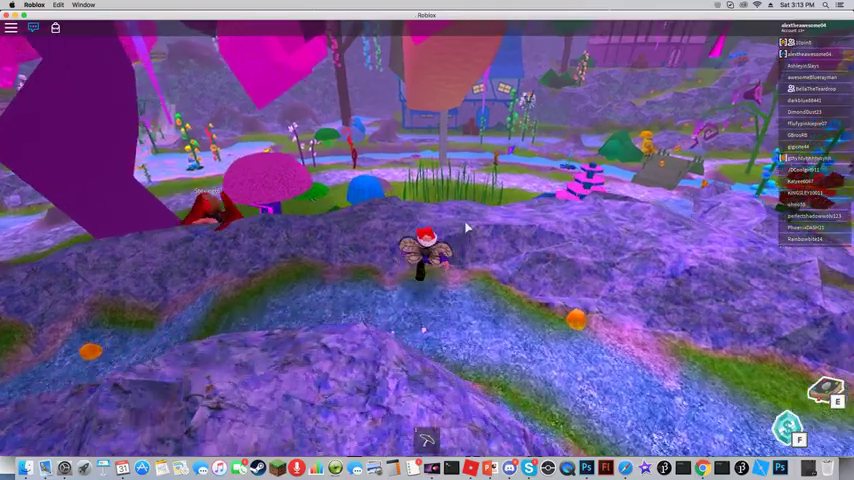
key("w")
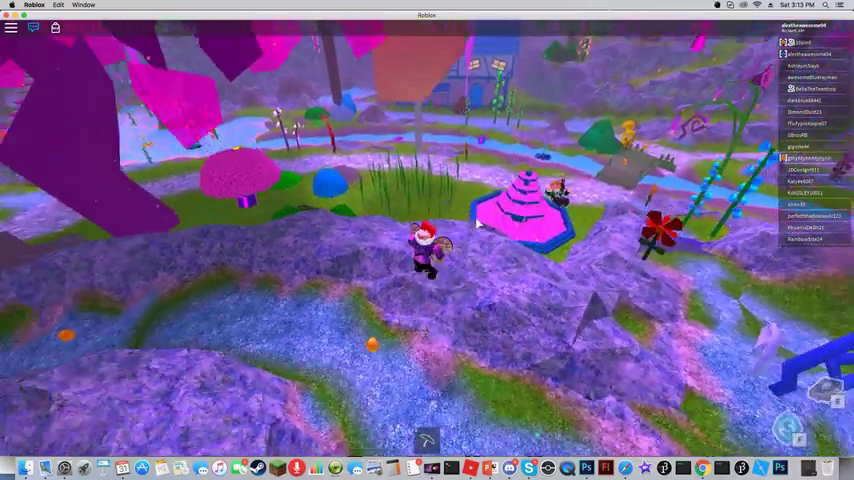
left_click_drag(426, 300, 478, 225)
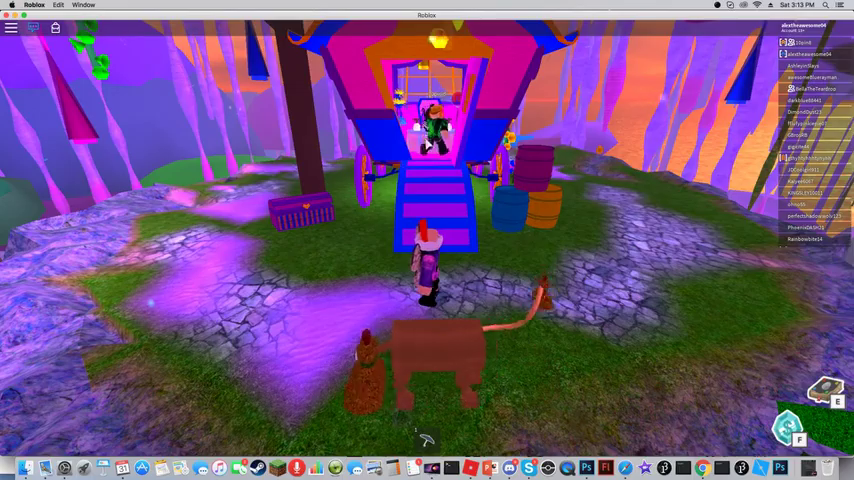
- Walk up the wagon stairs for the ball-finding challenge, then roam the cliff path and return
key("w")
key("w")
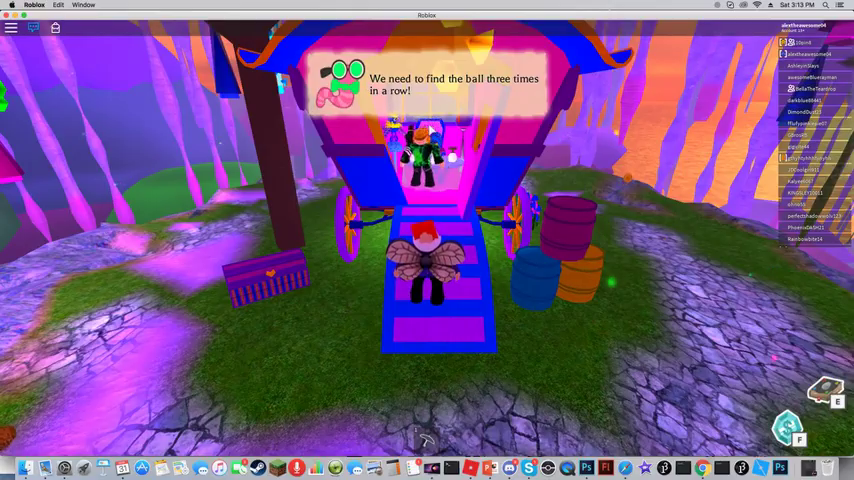
key("s")
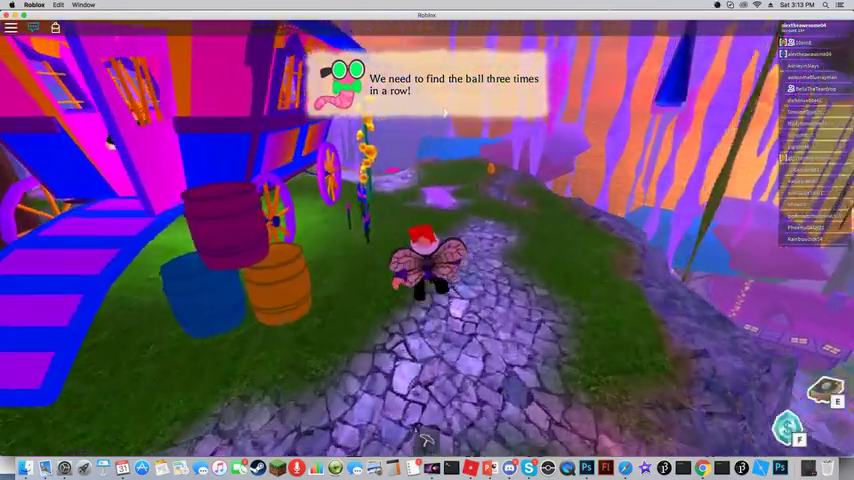
key("w")
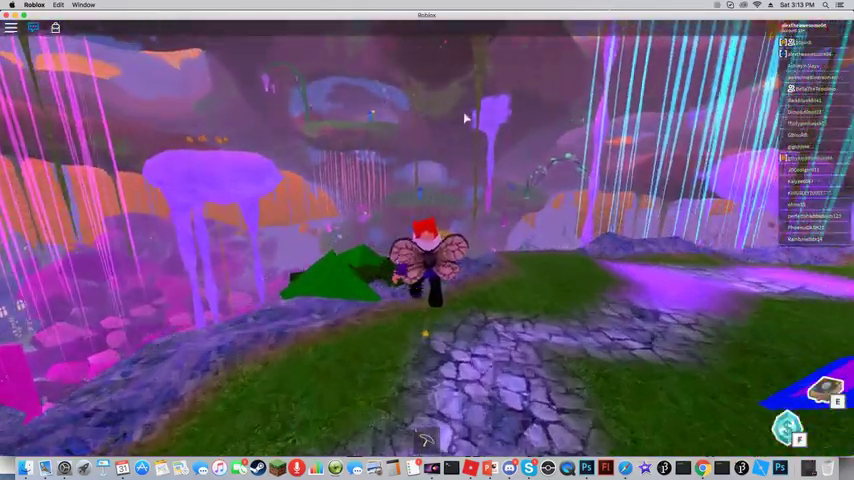
key("w")
key("w")
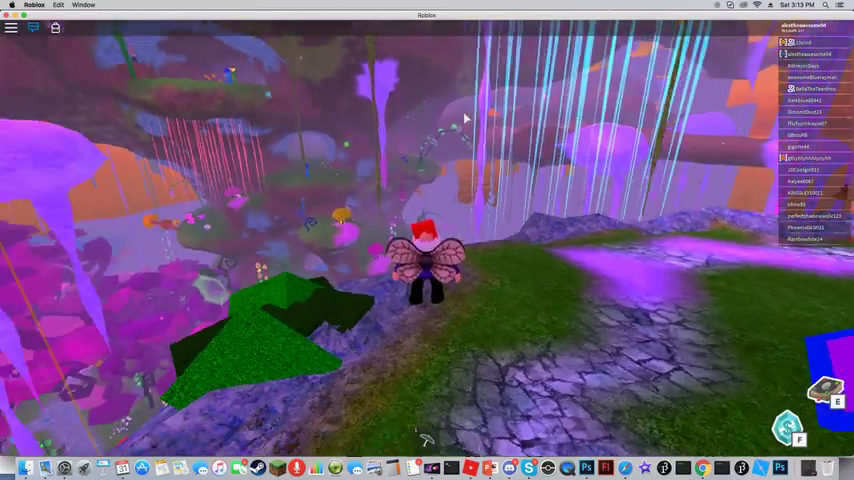
key("w")
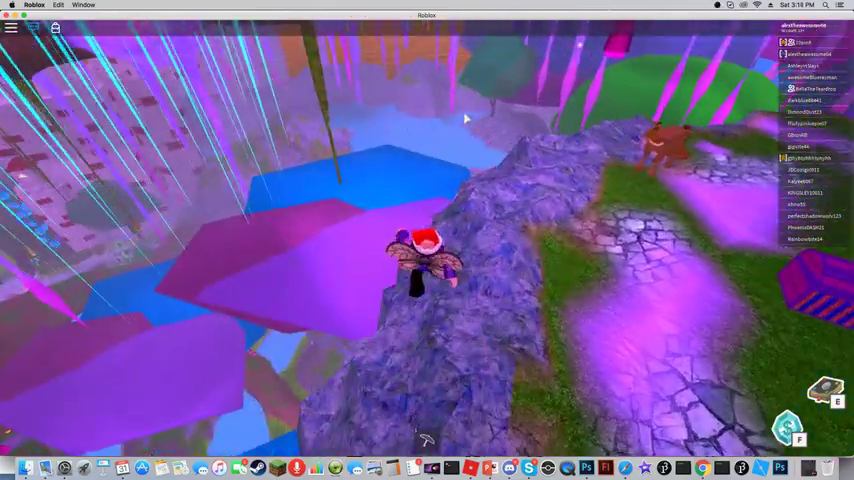
key("w")
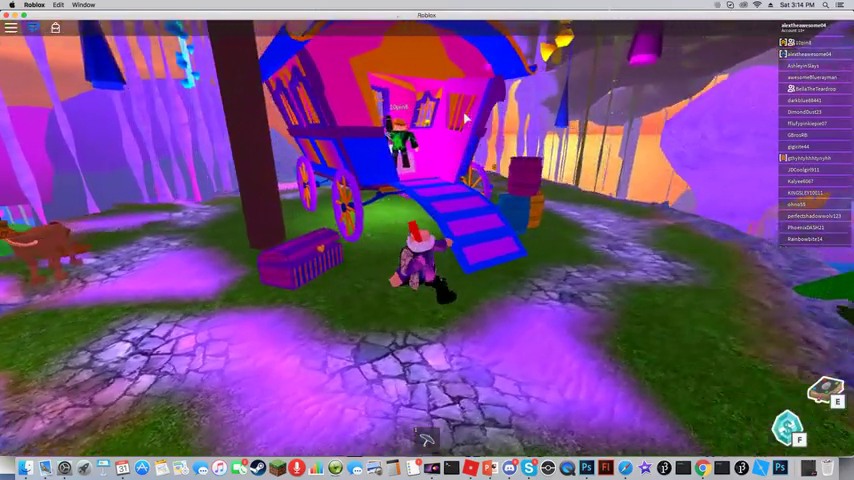
key("w")
- Open the egg book's Eggs page showing 44/45 collected, then close it and orbit the view
left_click(828, 393)
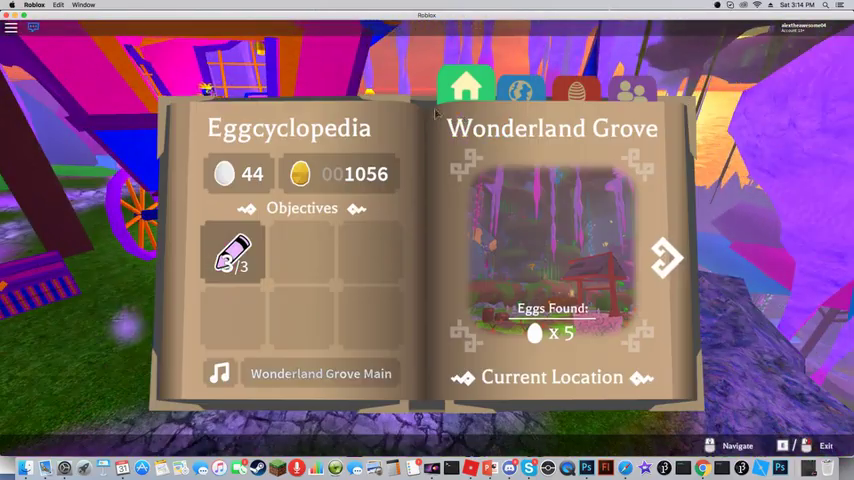
left_click(578, 90)
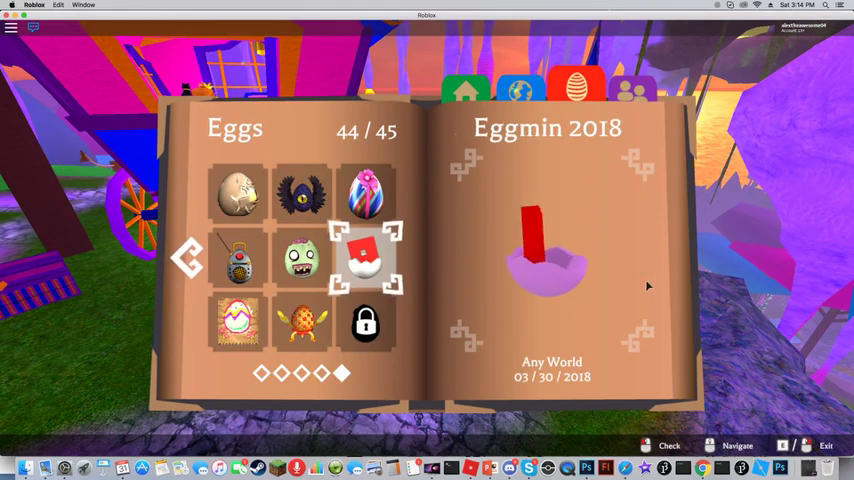
left_click(520, 93)
left_click_drag(430, 240, 610, 200)
key("w")
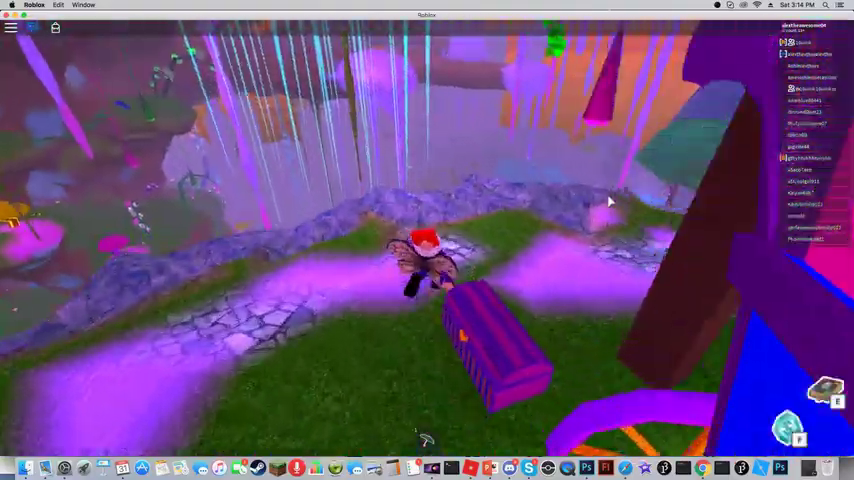
scroll(610, 202, "up", 5)
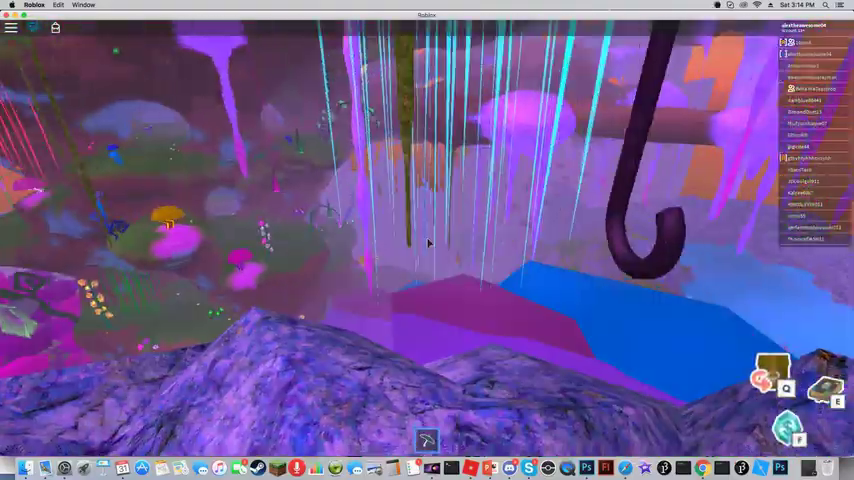
scroll(610, 202, "down", 5)
left_click_drag(610, 202, 430, 220)
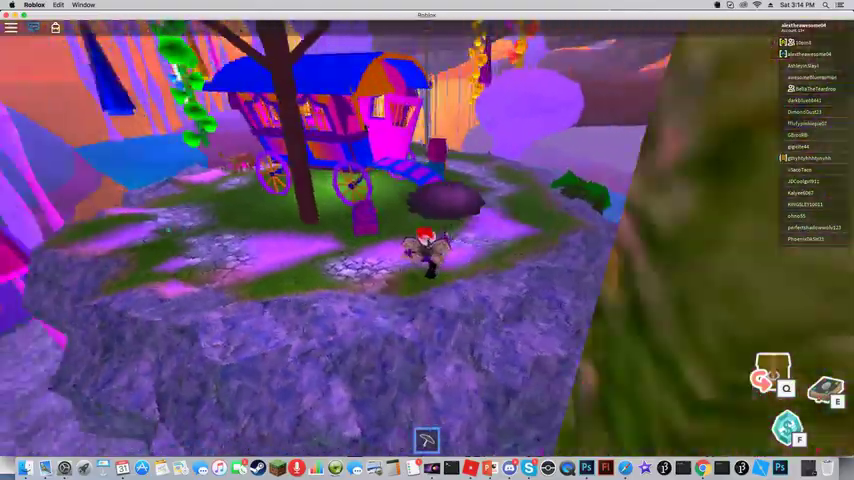
left_click_drag(600, 220, 300, 220)
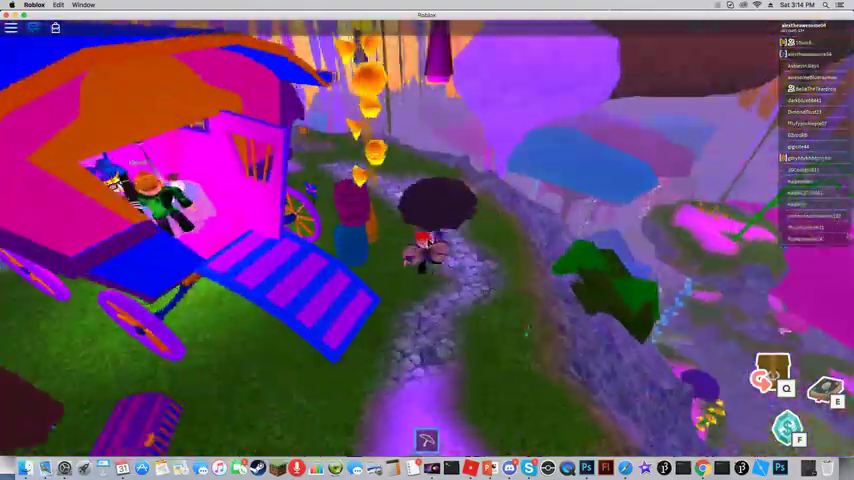
left_click_drag(500, 240, 350, 150)
mouse_move(428, 243)
left_mouse_down()
mouse_move(450, 320)
mouse_move(477, 245)
mouse_move(300, 245)
mouse_move(477, 245)
left_mouse_up()
scroll(450, 244, "up", 5)
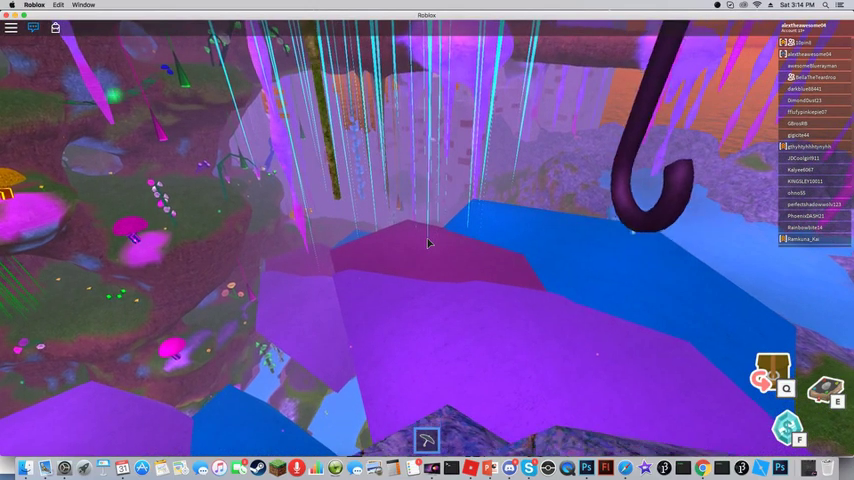
scroll(428, 243, "down", 5)
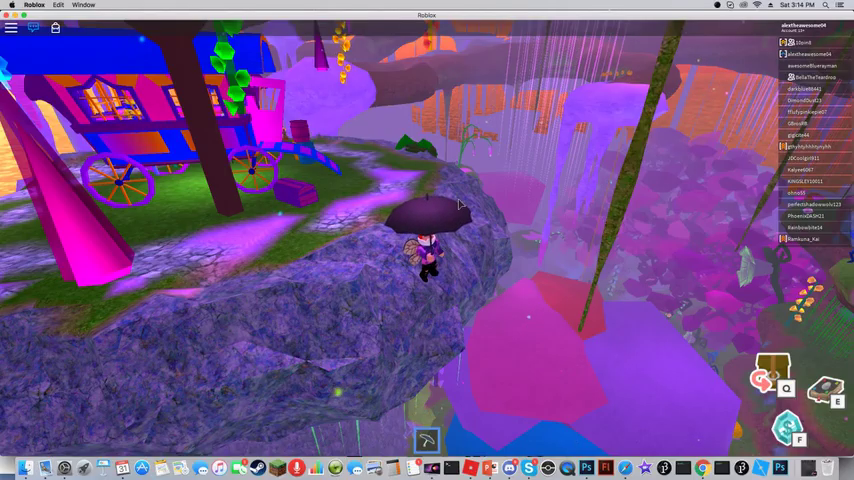
right_click(461, 203)
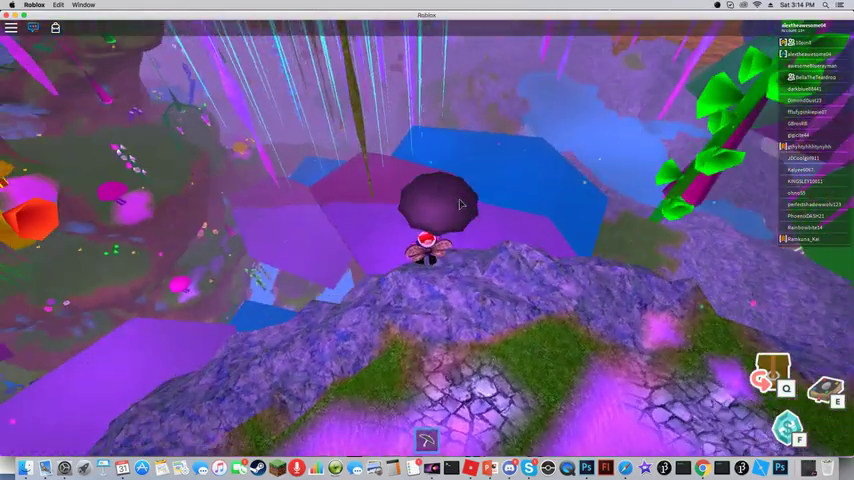
left_click_drag(461, 203, 461, 203)
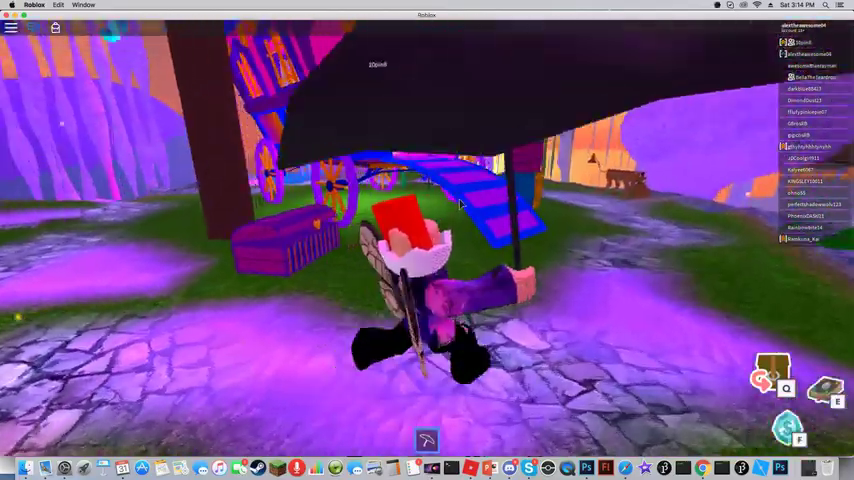
key("w")
key("w")
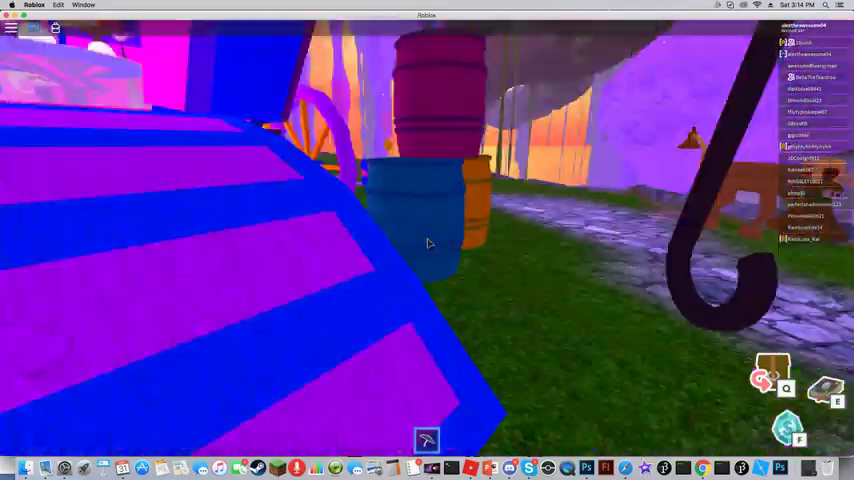
key("w")
scroll(428, 244, "down", 3)
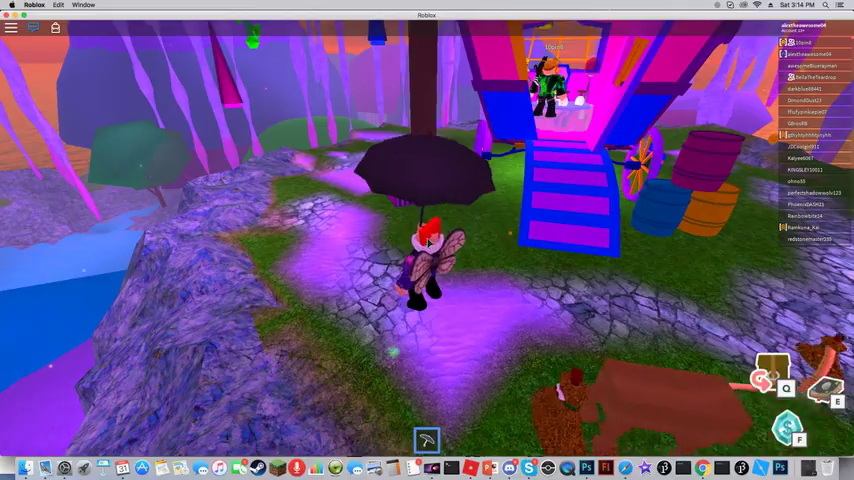
left_click_drag(428, 240, 428, 240)
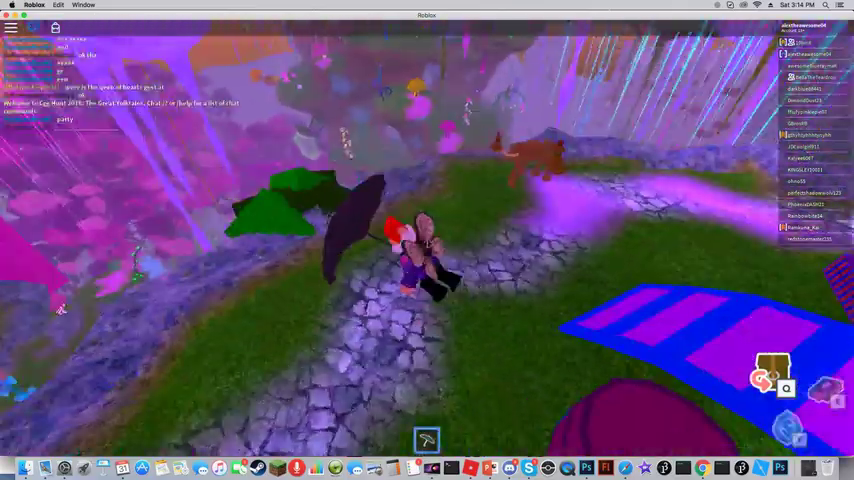
- Walk the stone path and glide across the island gaps, turning the view toward the houses
key("w")
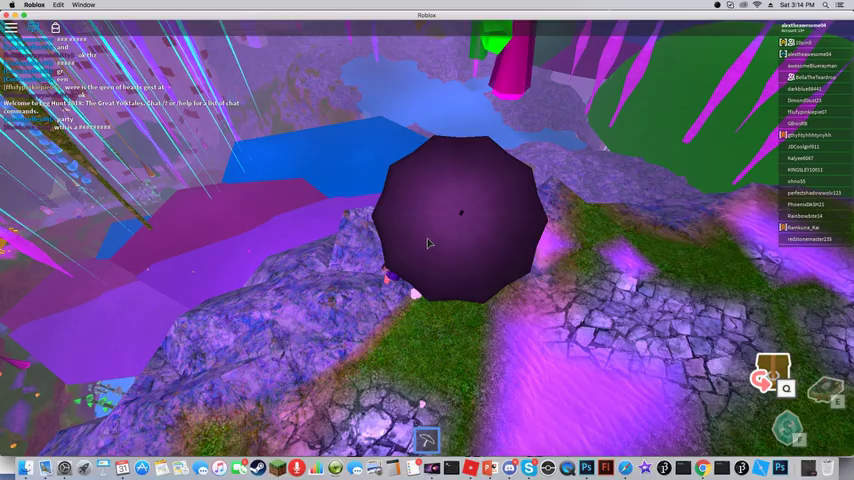
left_click_drag(428, 243, 428, 243)
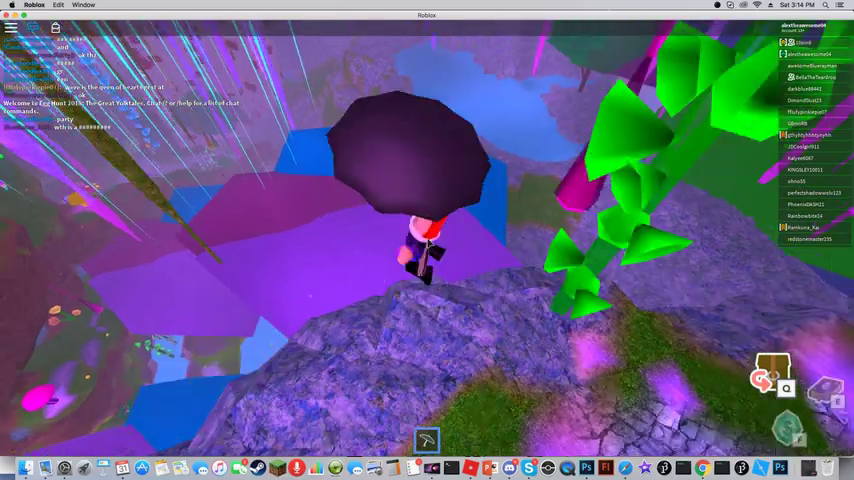
left_click_drag(428, 243, 428, 243)
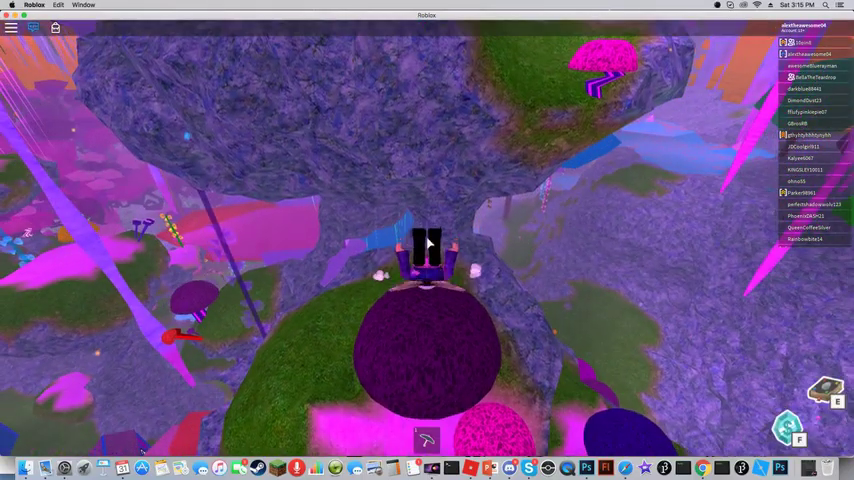
mouse_move(428, 243)
left_mouse_down()
mouse_move(478, 250)
mouse_move(428, 242)
mouse_move(667, 180)
left_mouse_up()
scroll(428, 242, "down", 3)
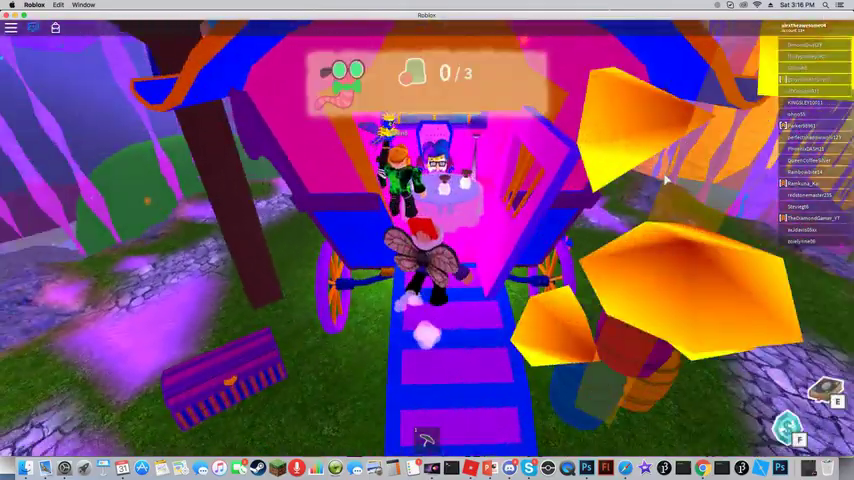
- Walk into the wagon and pick a cup in the find-the-ball game
key("w")
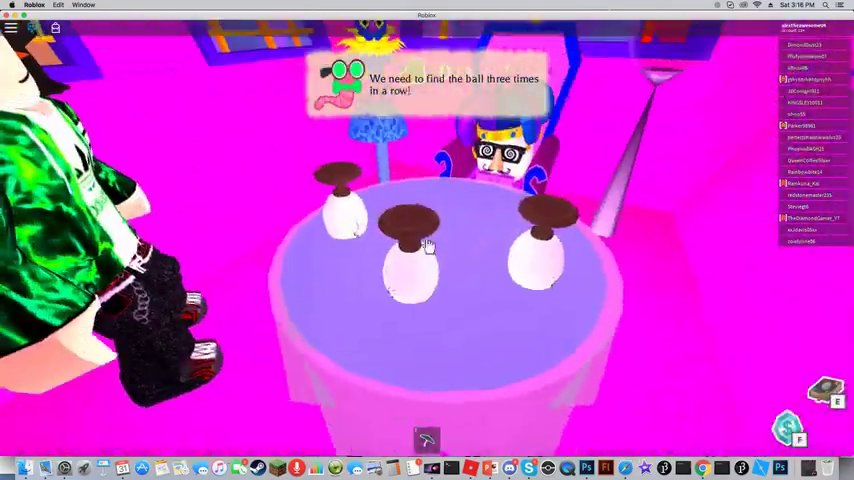
scroll(427, 240, "down", 3)
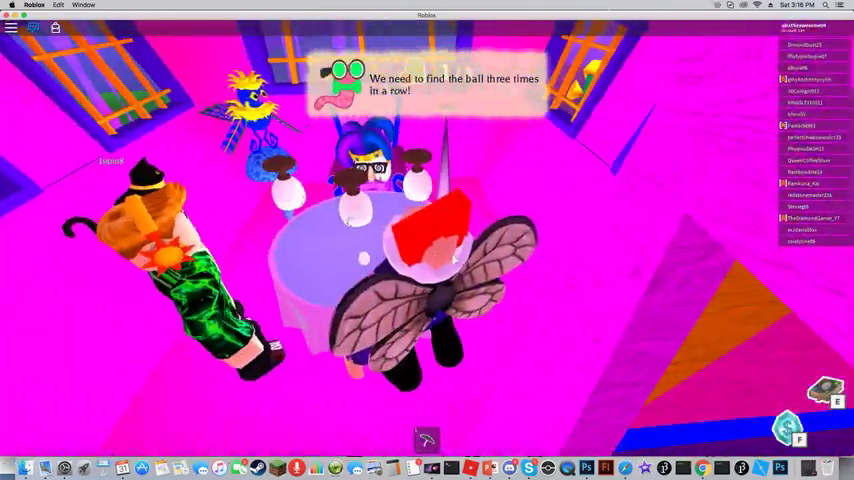
scroll(441, 258, "up", 3)
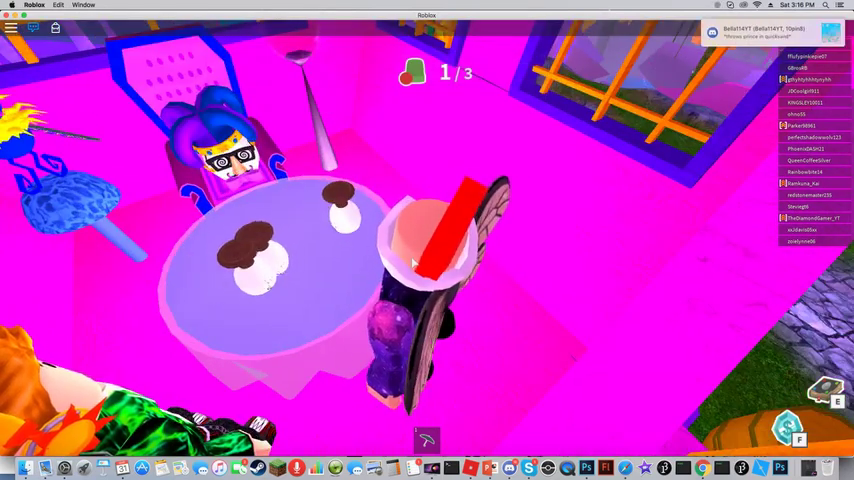
left_click(202, 289)
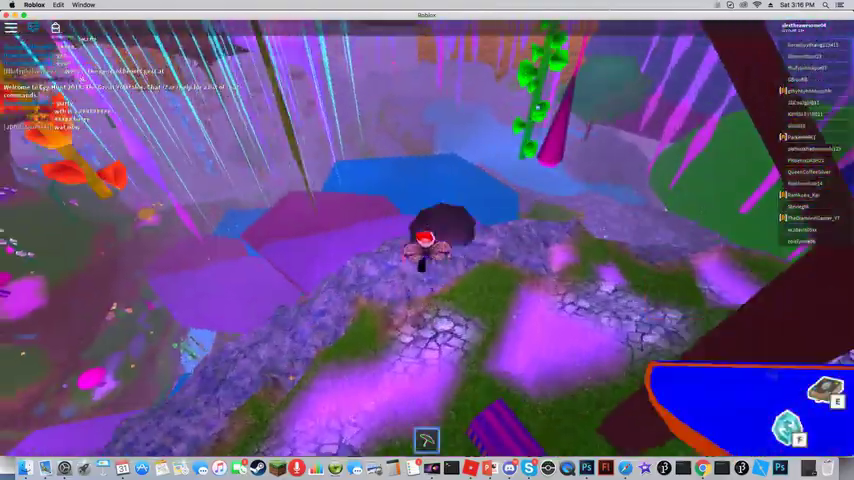
- Leave the wagon, glide down with the umbrella, and run along the riverside stone path
key("w")
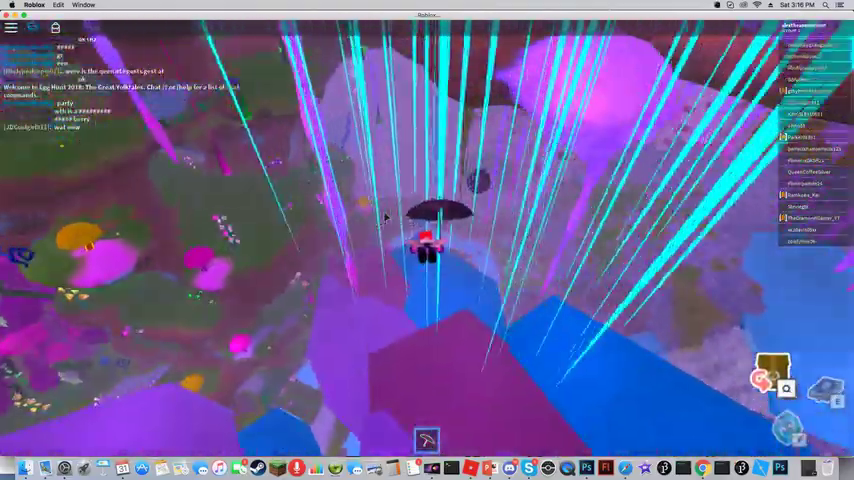
key("w")
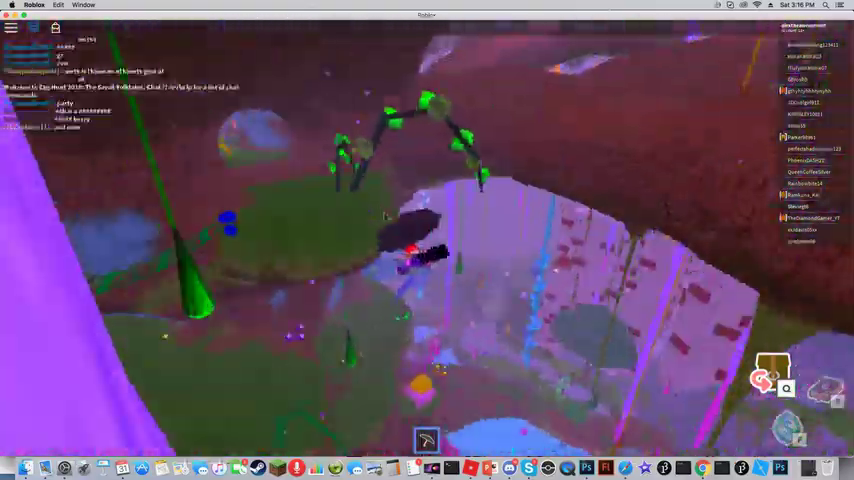
key("w")
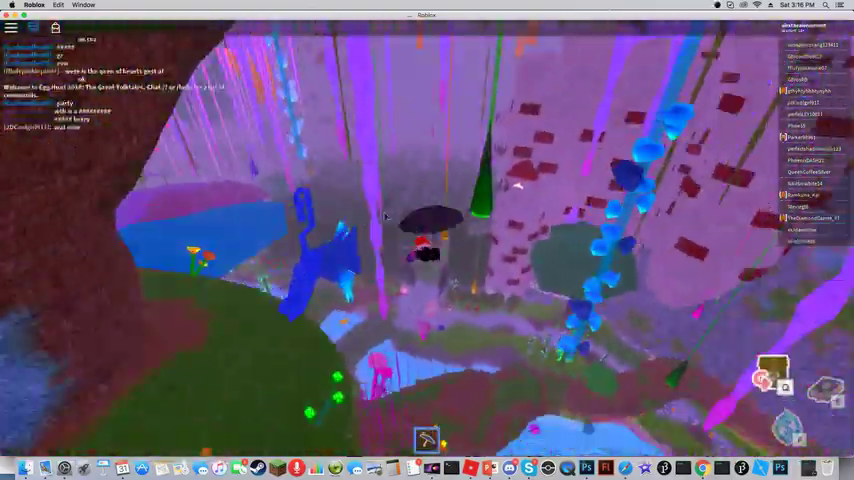
key("w")
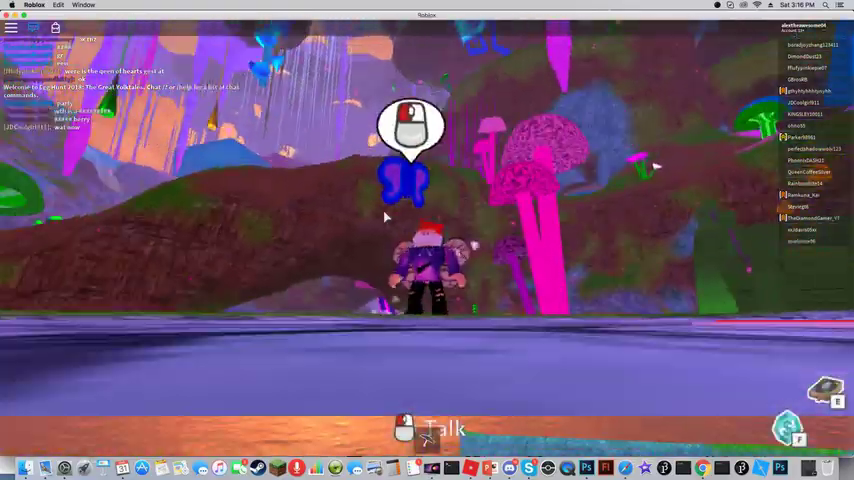
key("w")
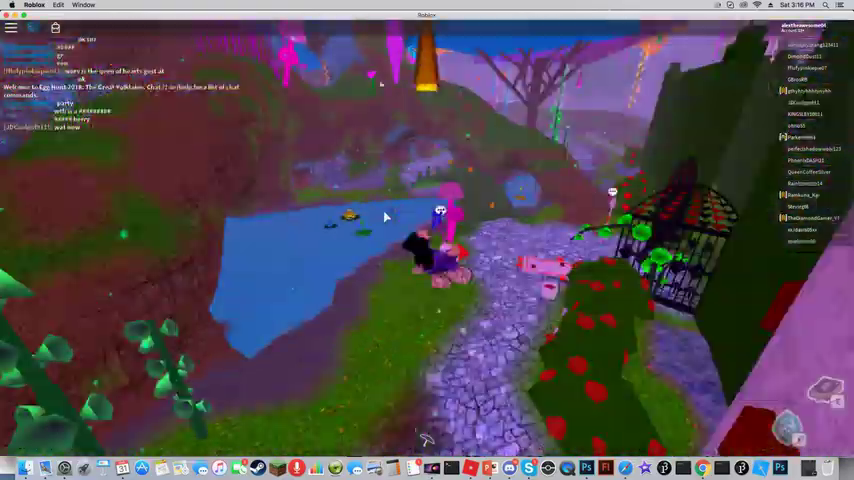
- Pass the card soldiers along the grove path, through the tunnel and gate, and up the hill
key("w")
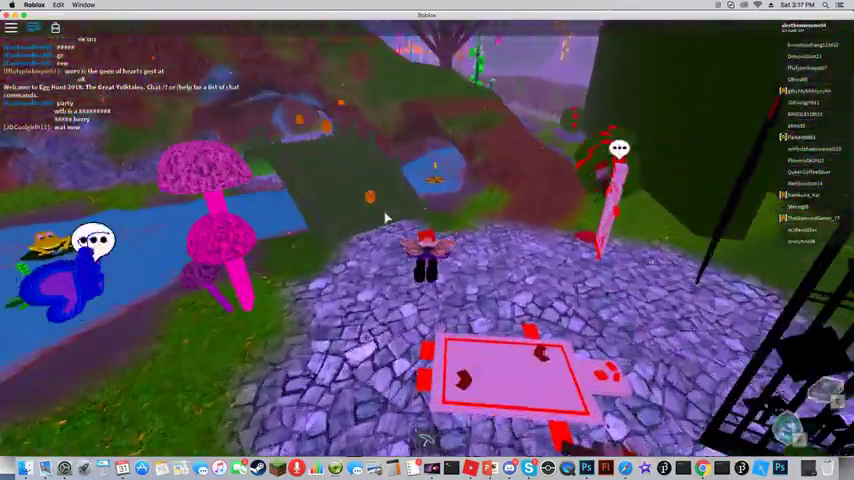
key("w")
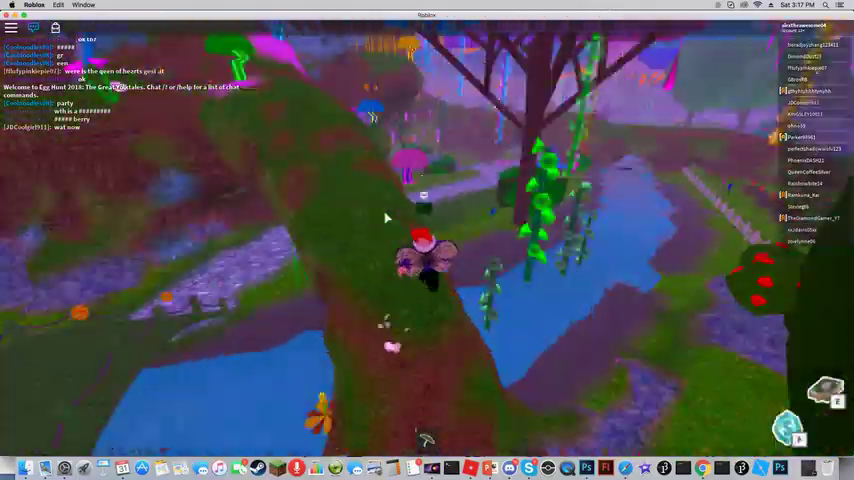
key("w")
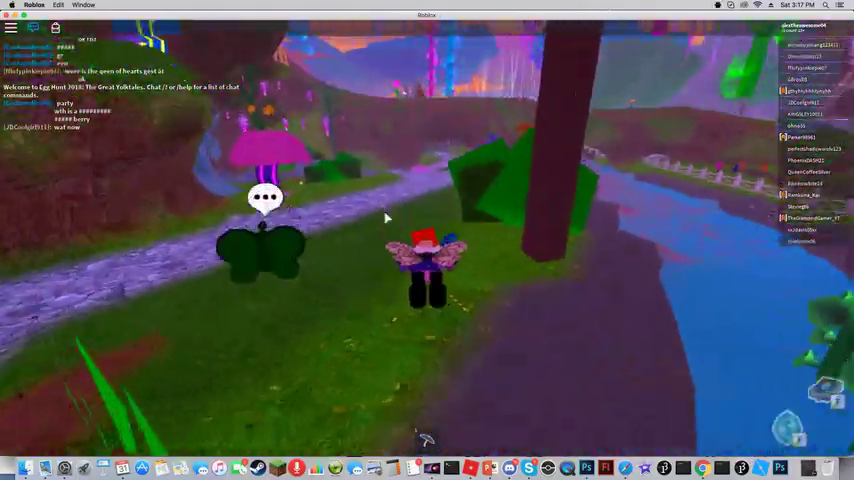
key("w")
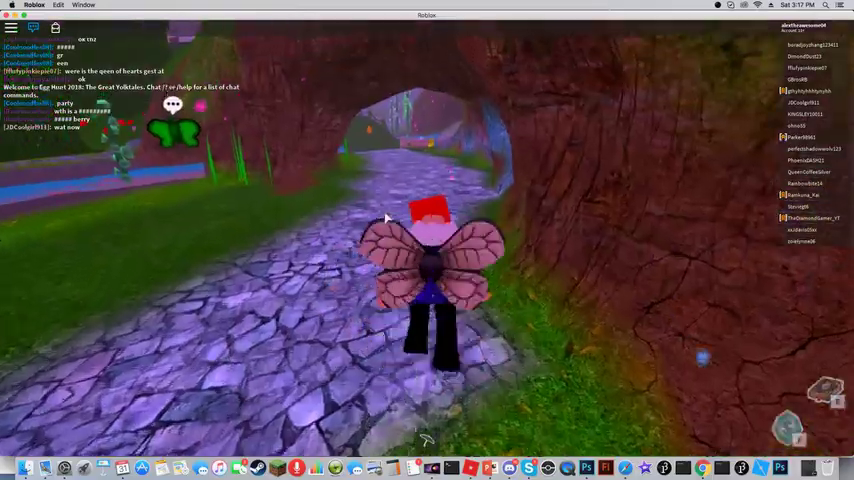
key("w")
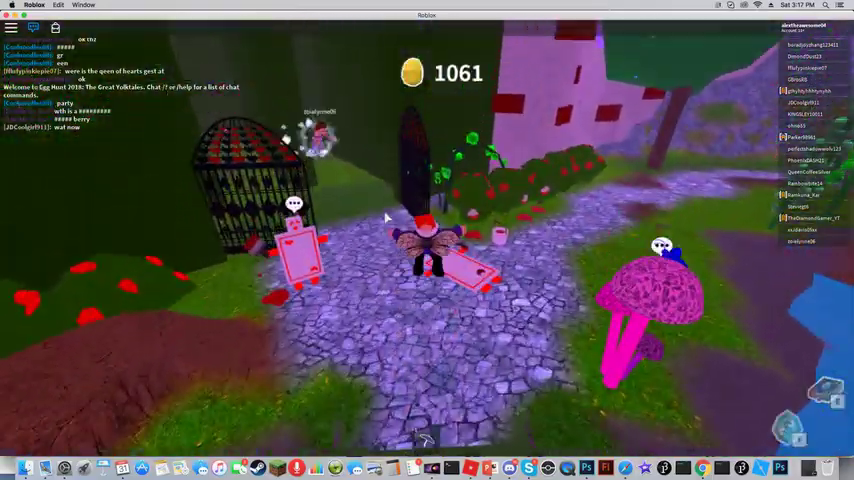
key("w")
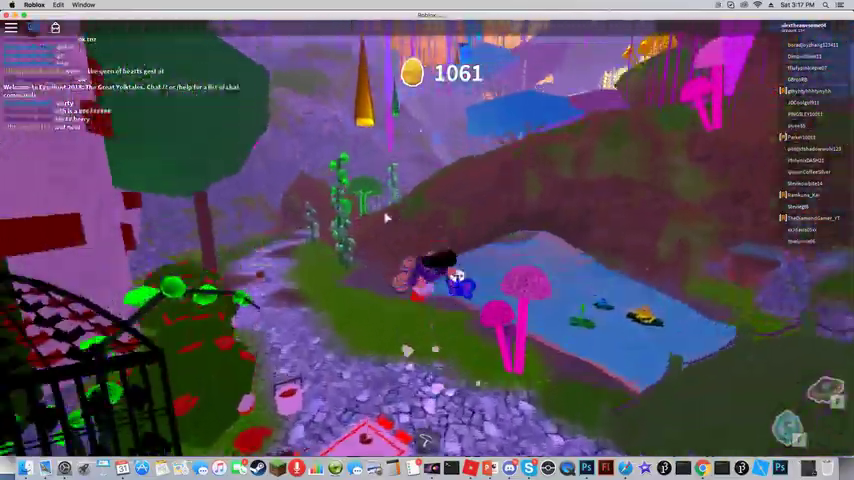
key("w")
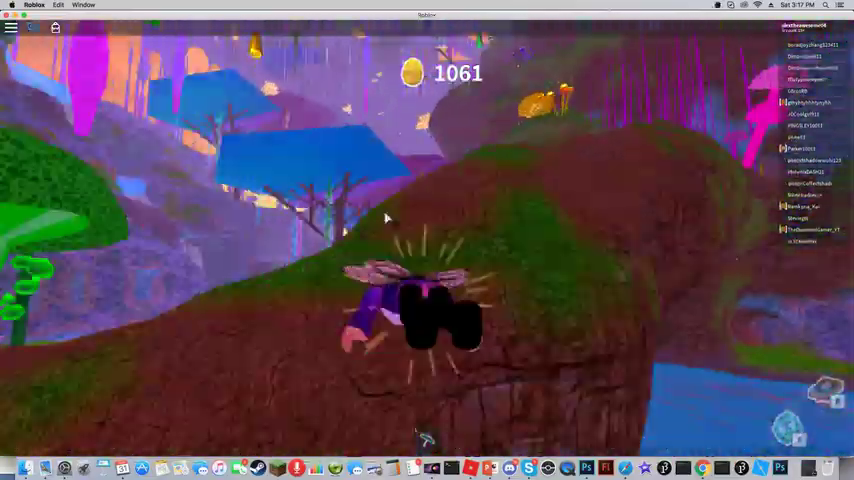
- Climb beside the pink castle, look back over the stream, and fly up through the garden gate
key("w")
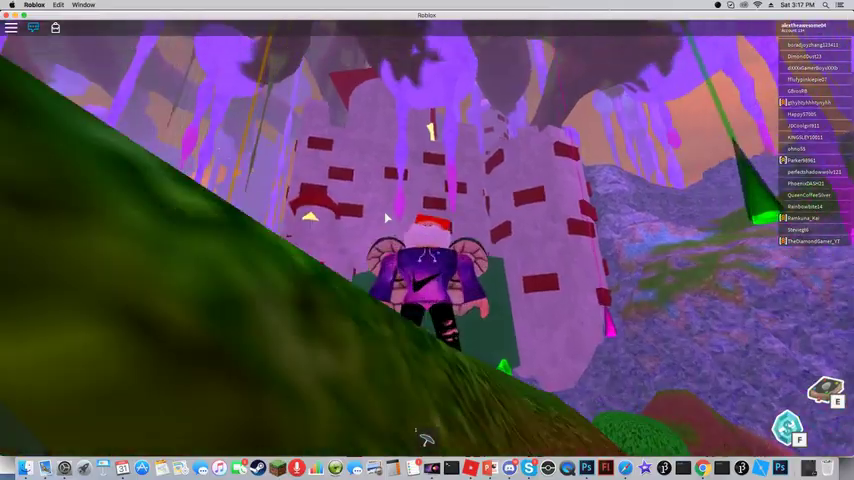
key("w")
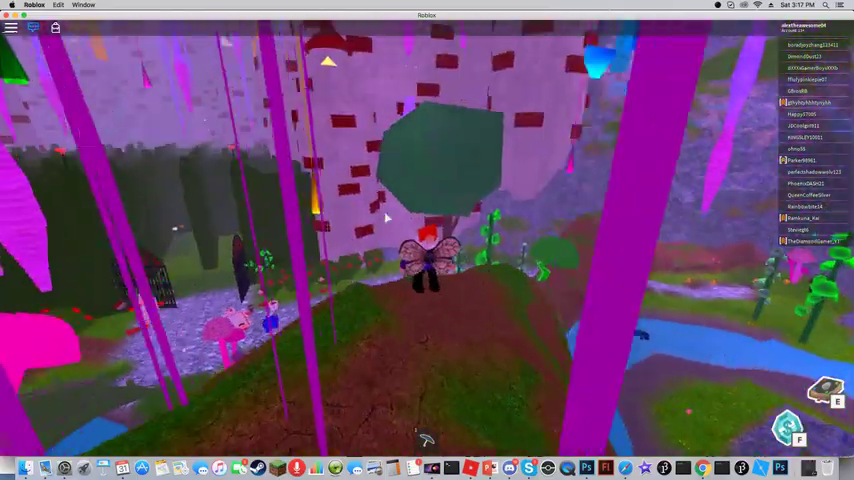
key("w")
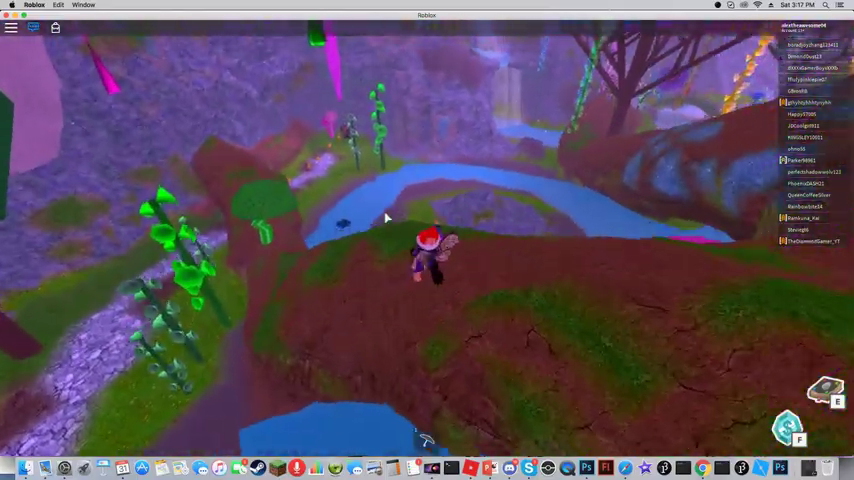
key("w")
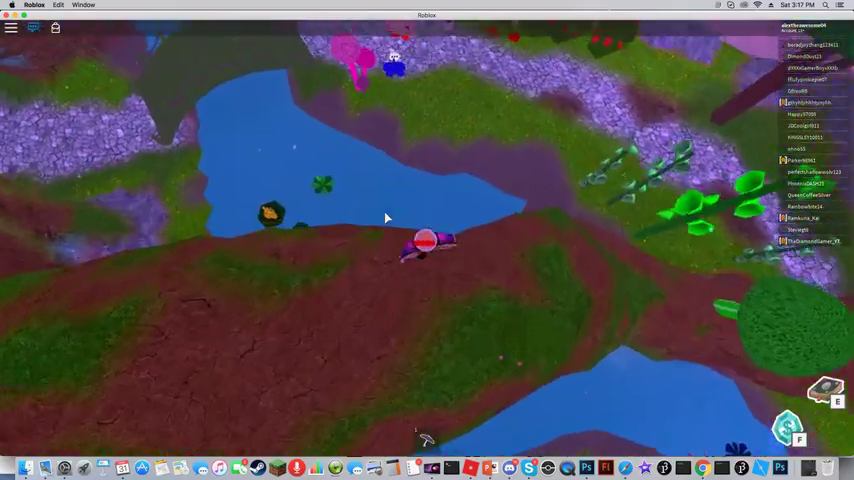
key("w")
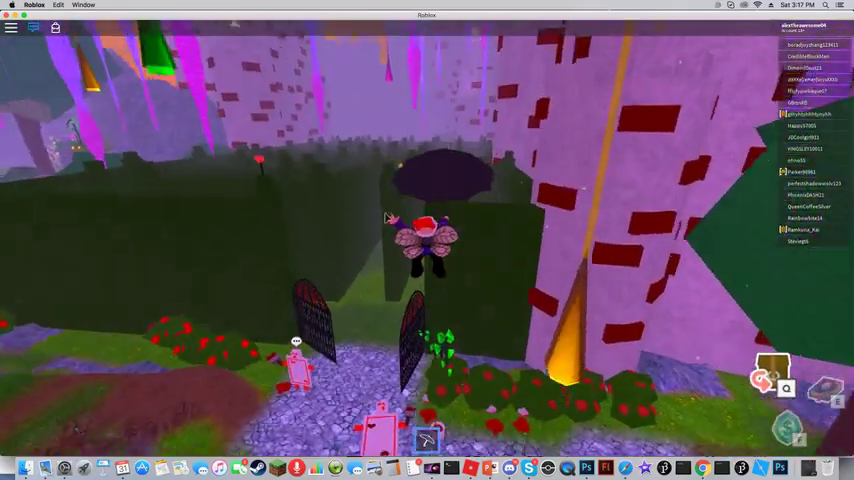
key("w")
key("w")
key("w")
key("w")
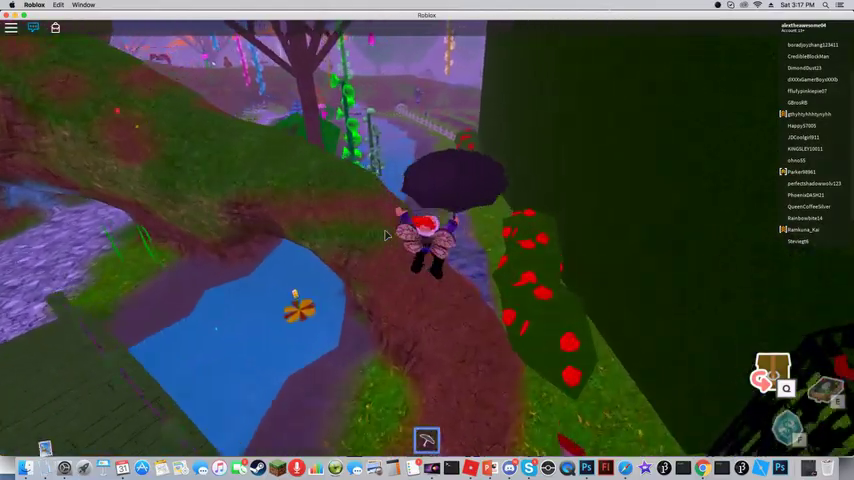
- Glide down along the river to the cobblestone gate area and into the rock archway
key("w")
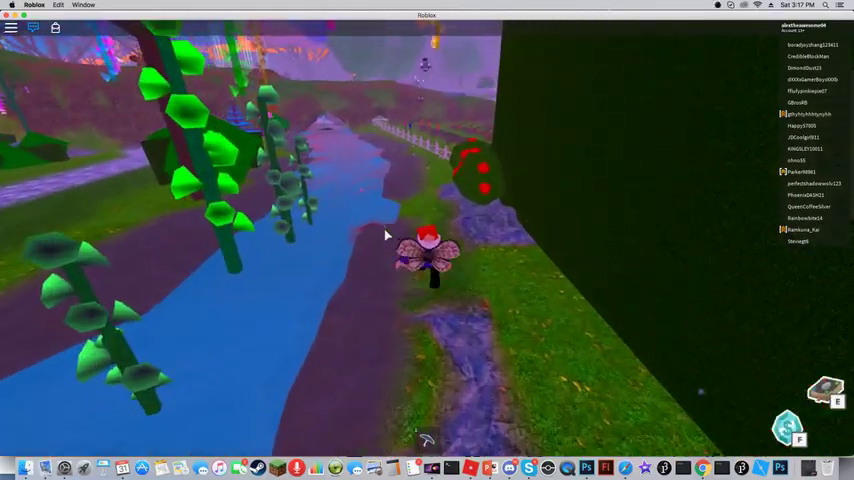
key("w")
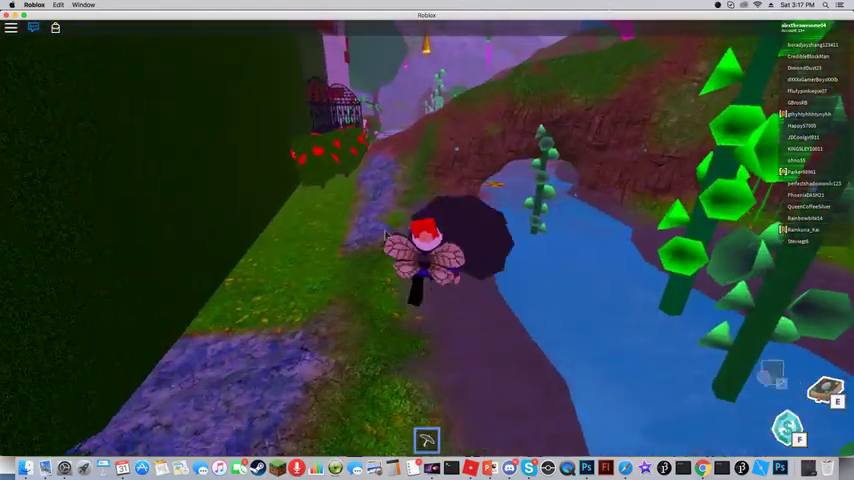
key("w")
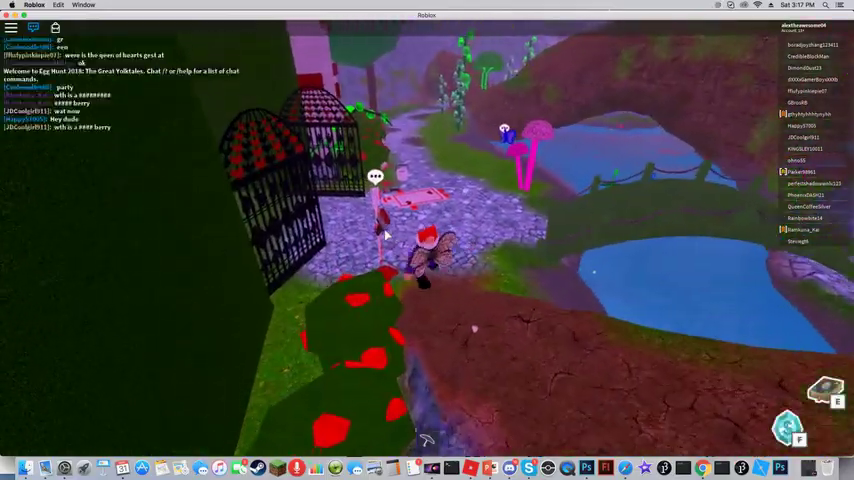
key("w")
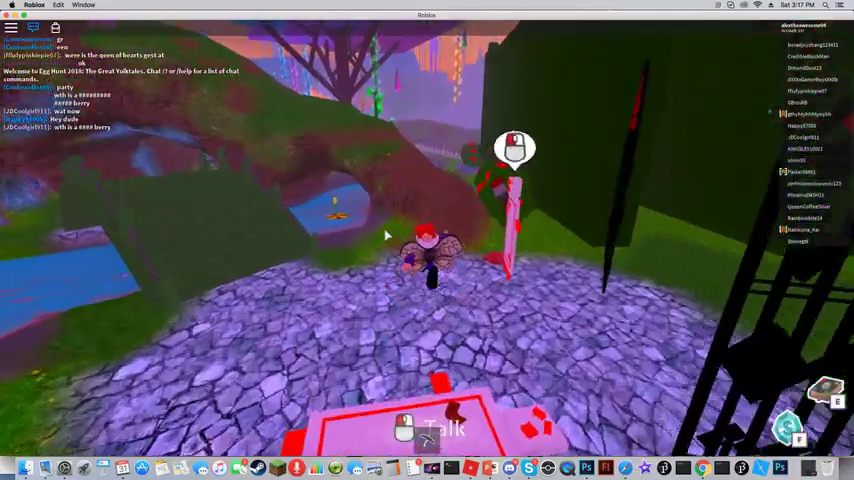
key("w")
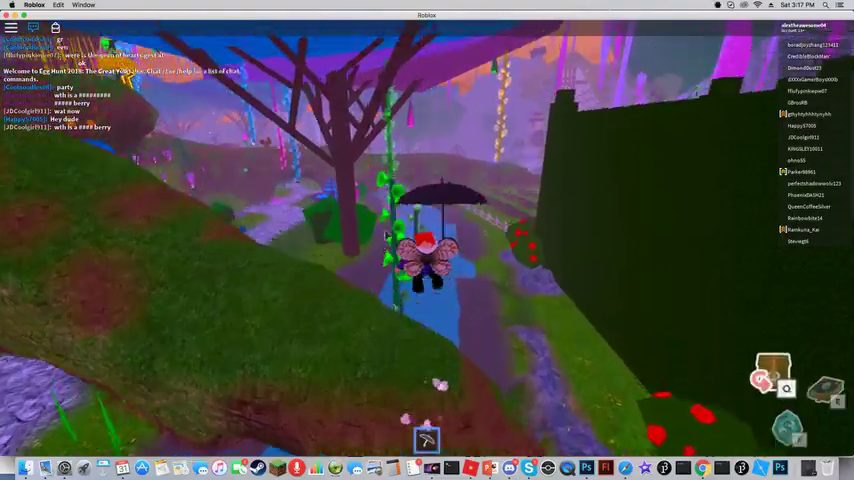
key("w")
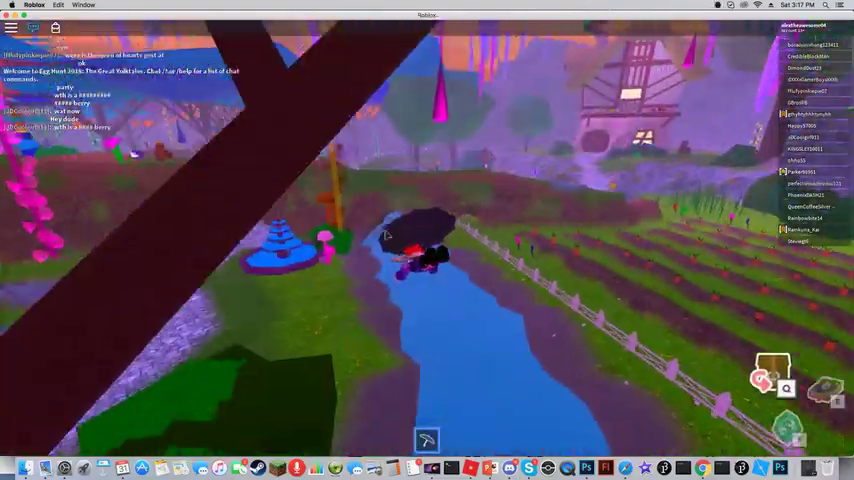
key("w")
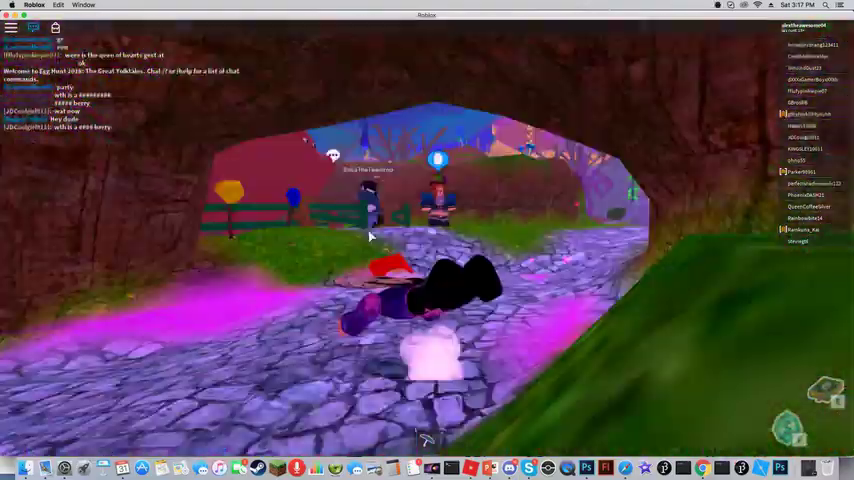
- Walk out through the archway past other players along the cobblestone path toward the fountain
key("w")
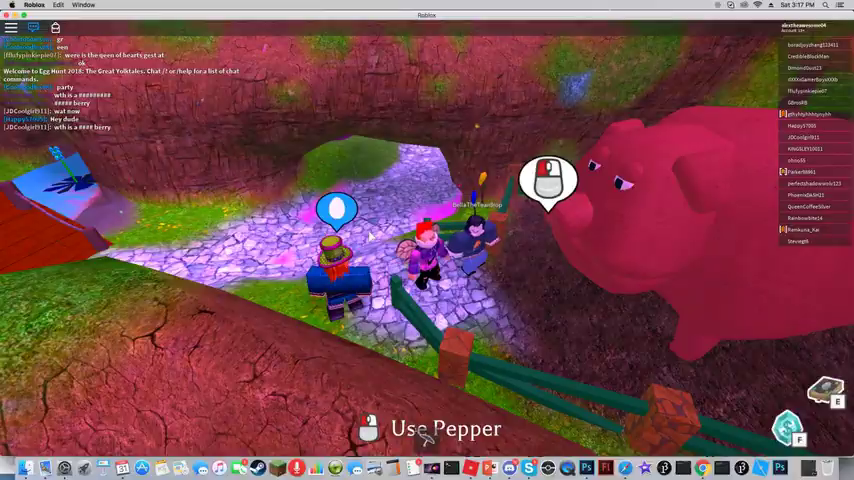
key("w")
key("w")
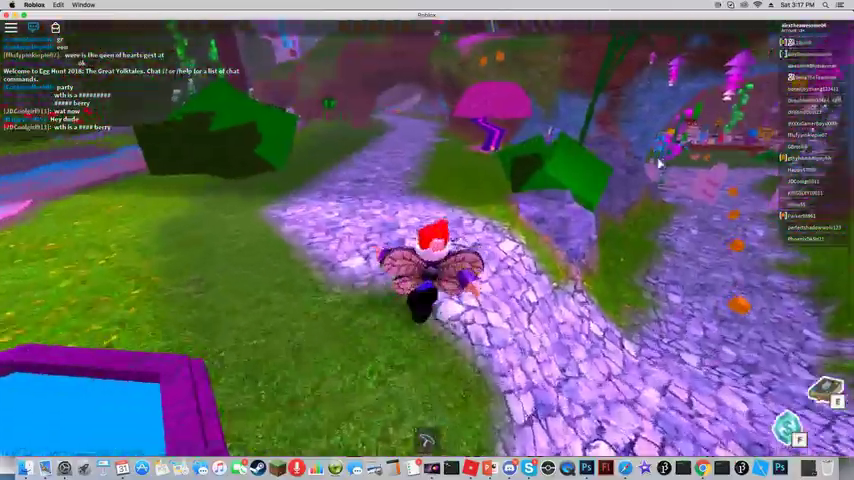
key("w")
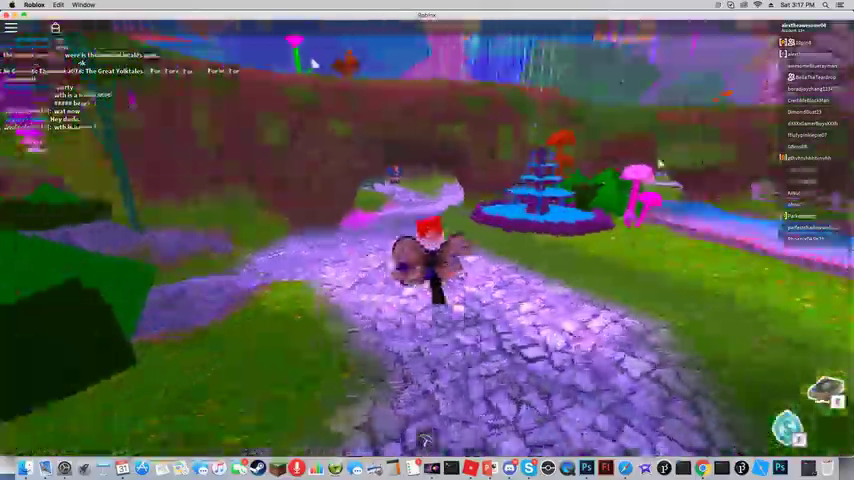
key("w")
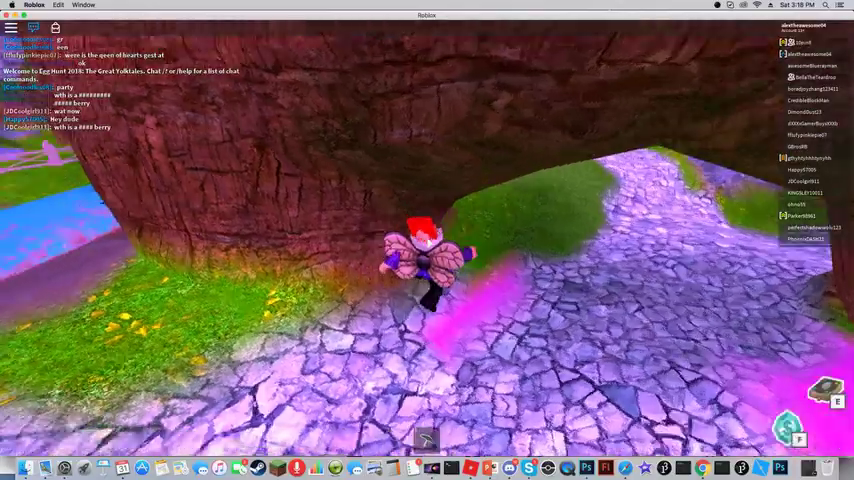
- Fly across the fields, cross the wooden bridge, and continue through the garden
key("w")
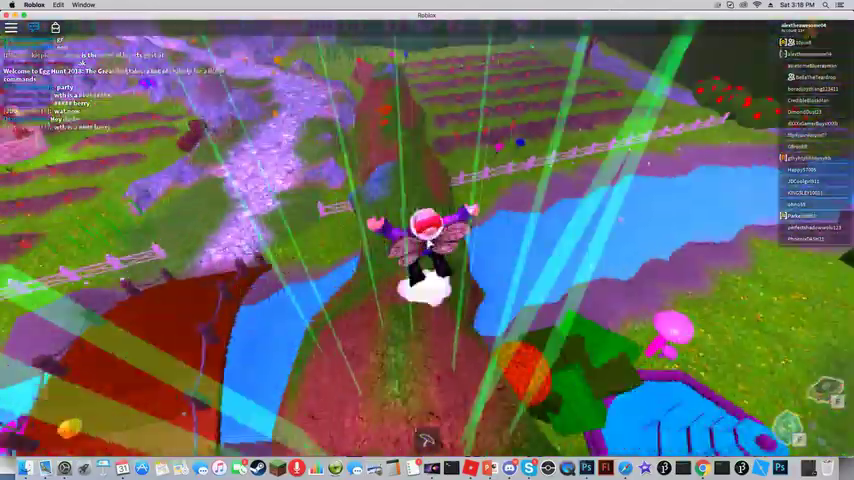
key("w")
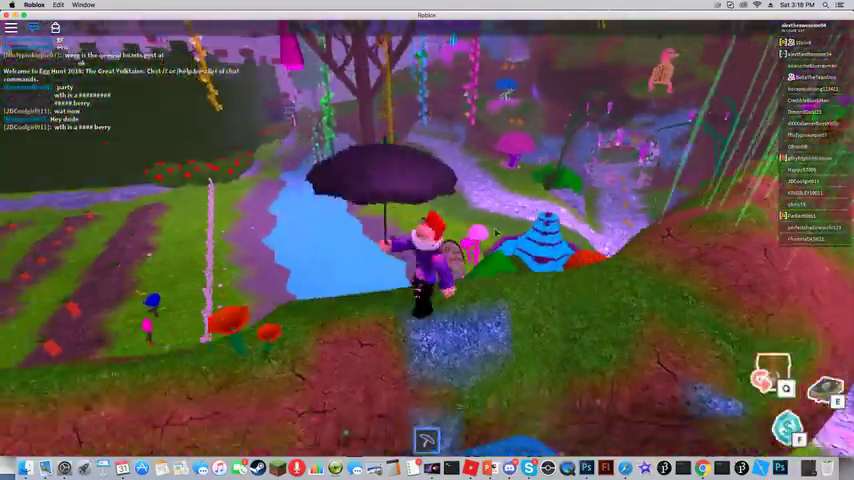
key("w")
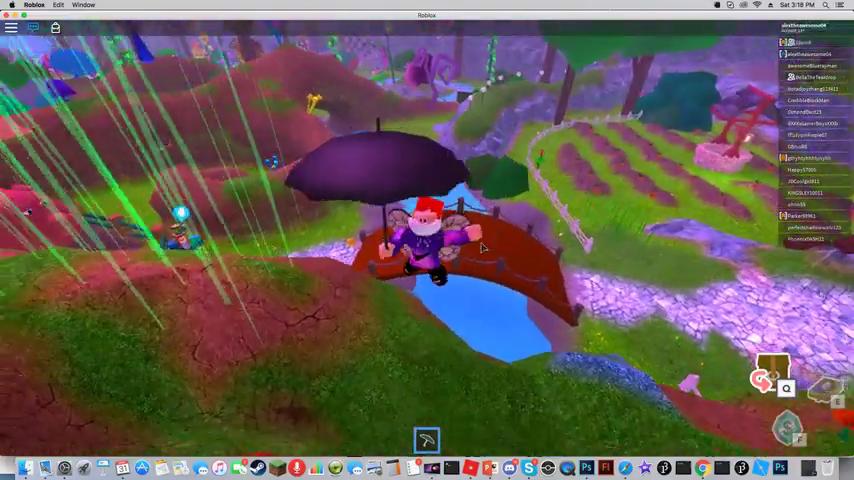
key("w")
key("w")
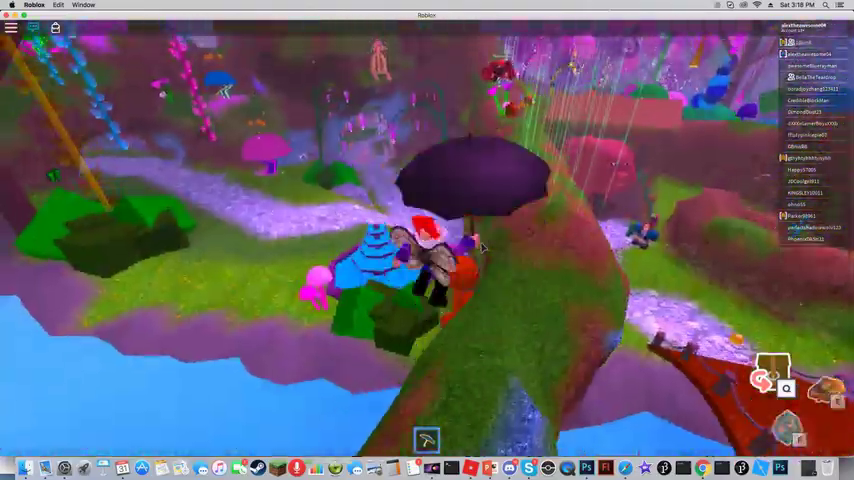
key("w")
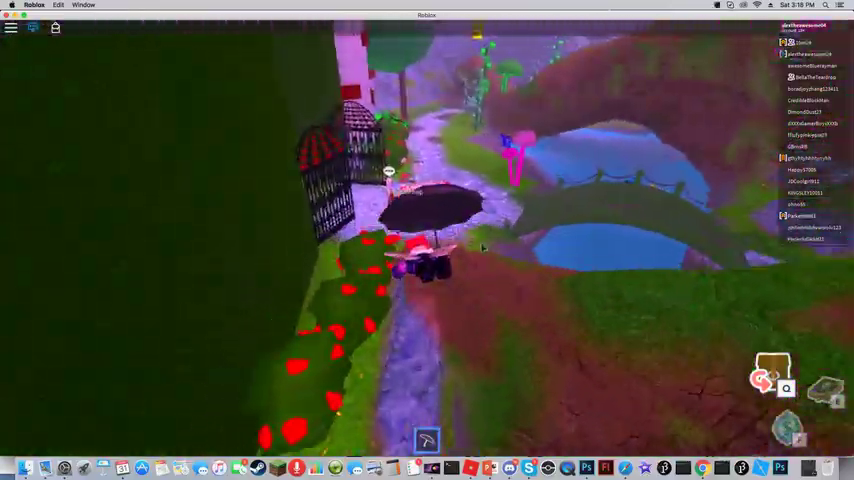
- Enter the hedge maze through the gate and advance along its passages
key("w")
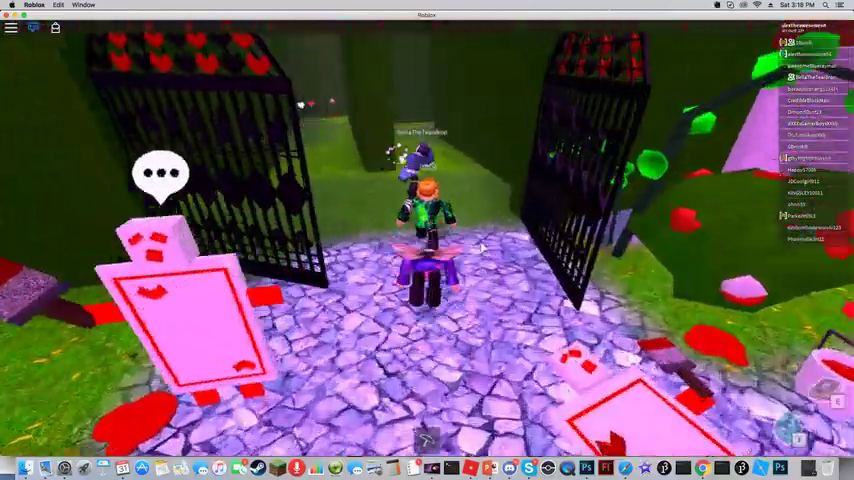
key("w")
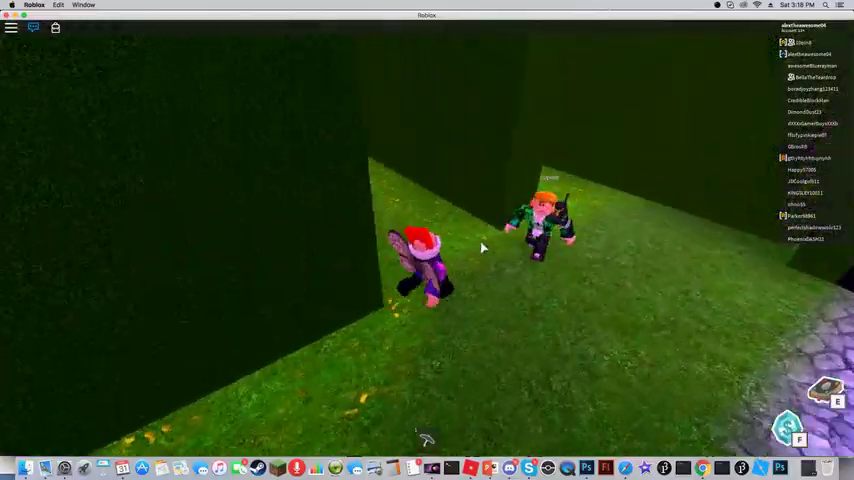
key("w")
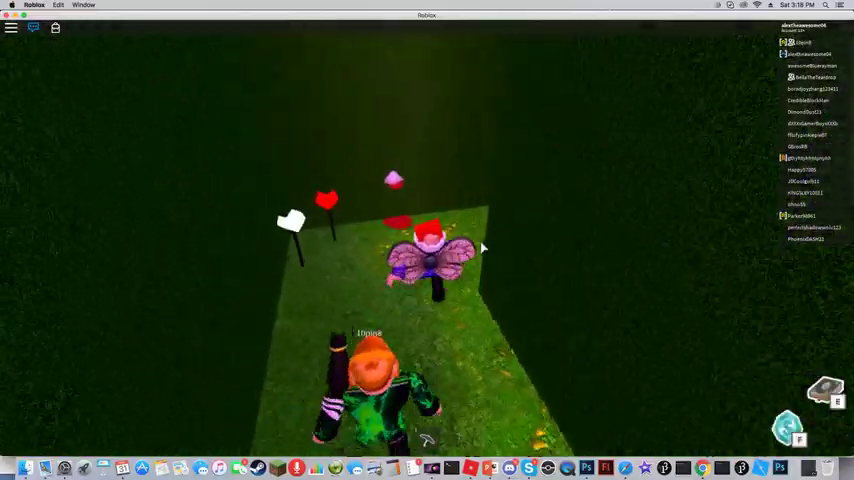
key("w")
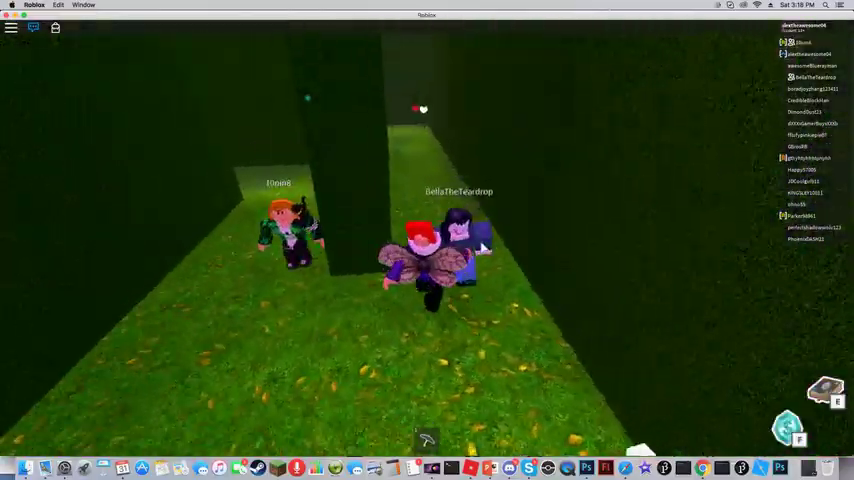
key("w")
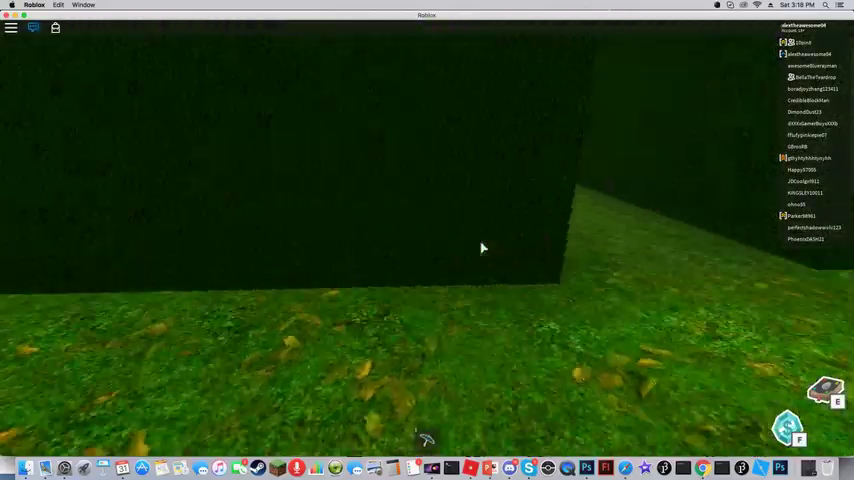
key("w")
key("w")
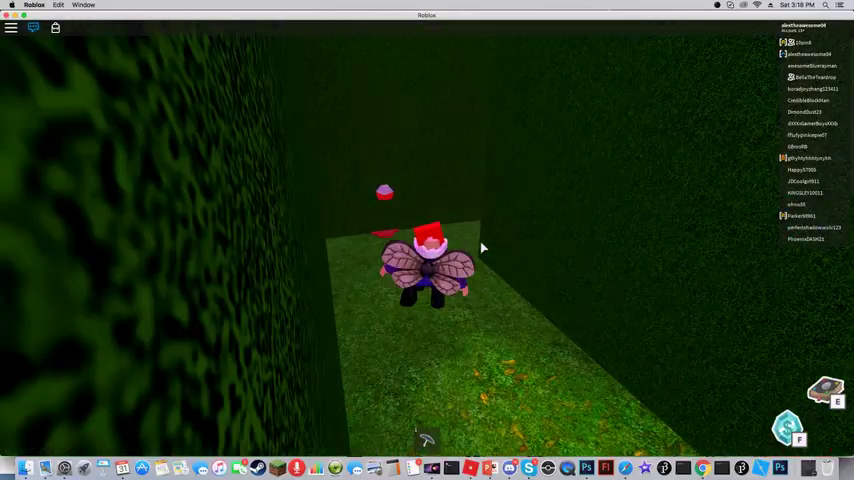
- Round the hedge corners and pass the pink arch toward the maze exit
key("w")
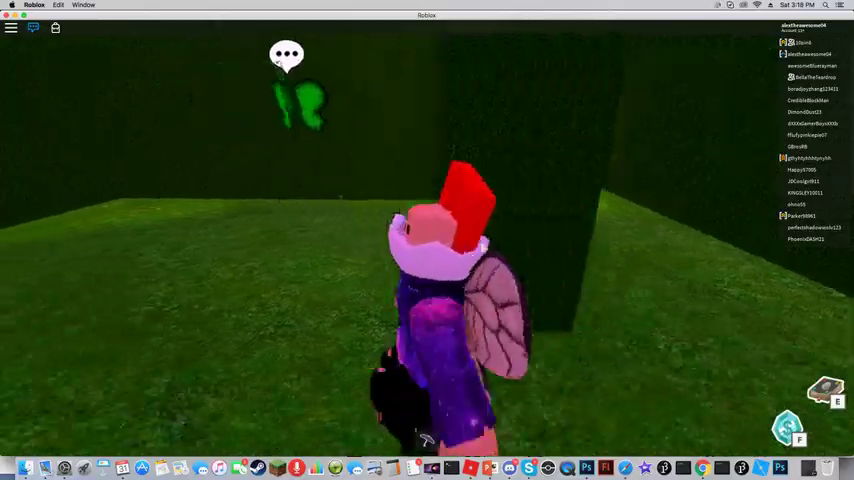
key("w")
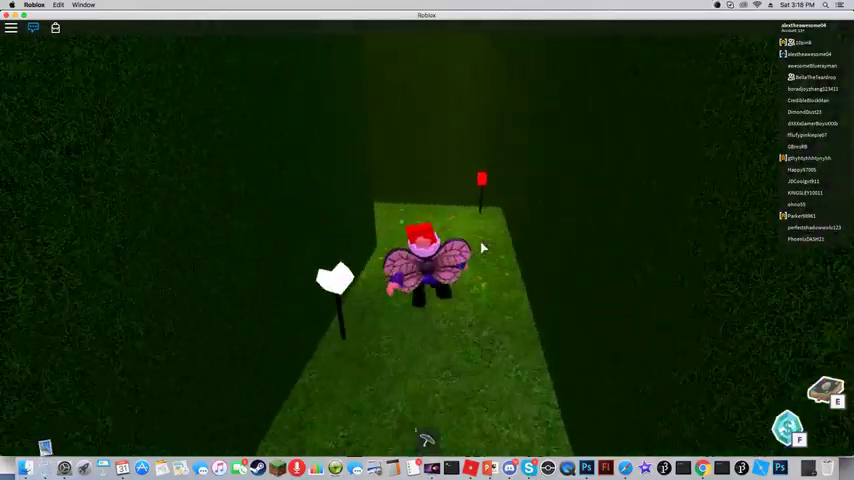
key("w")
key("w")
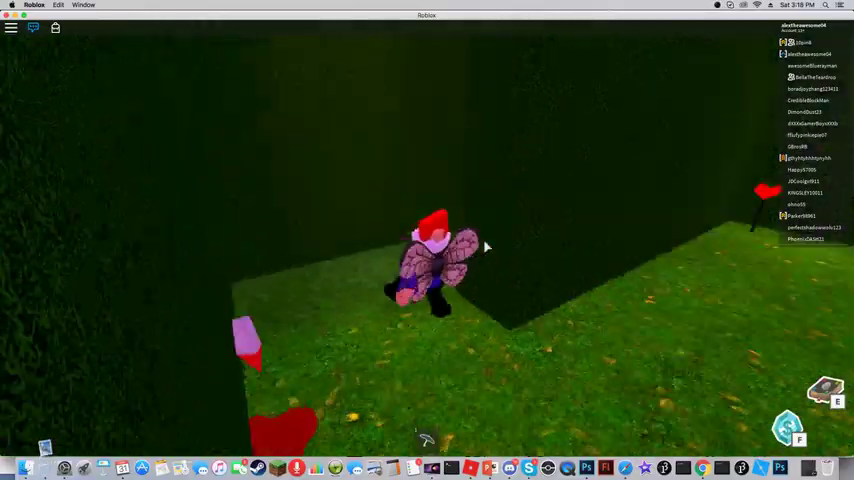
key("w")
key("w")
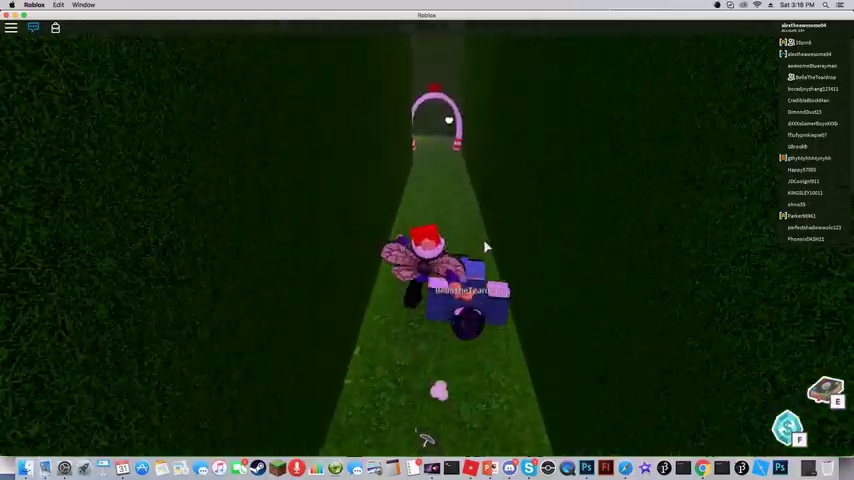
key("w")
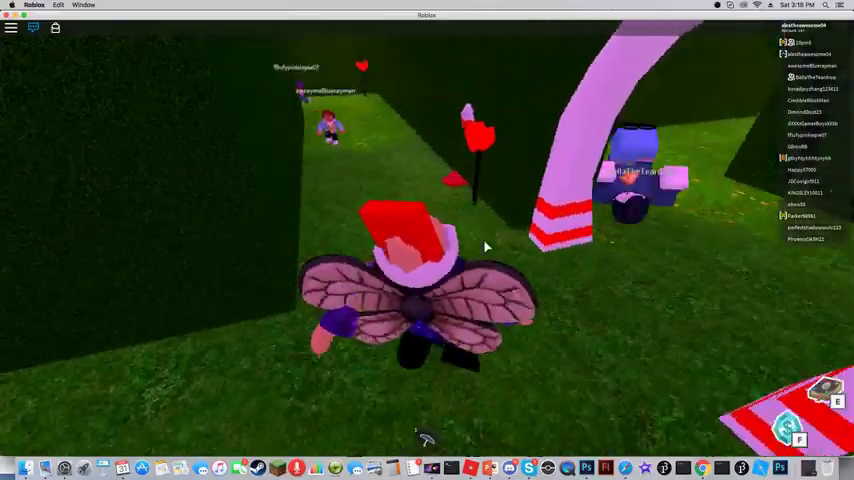
key("w")
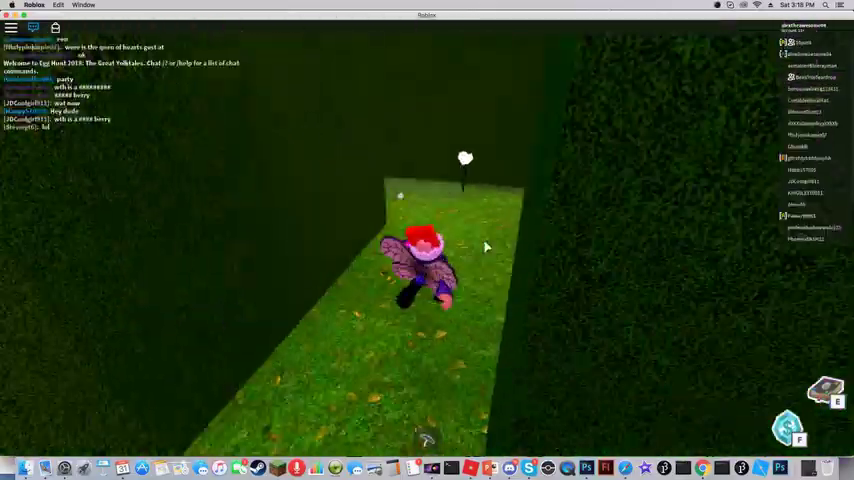
- Walk into the card arena, climb the red staircase for coins, and come back down
key("w")
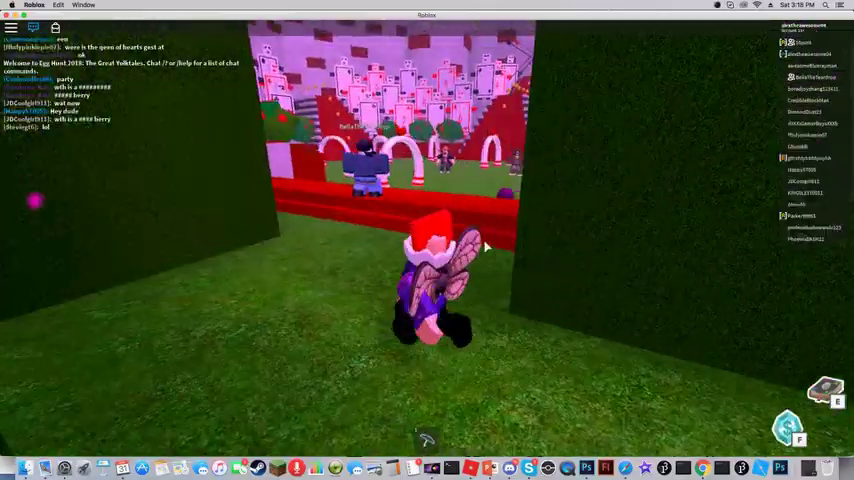
key("w")
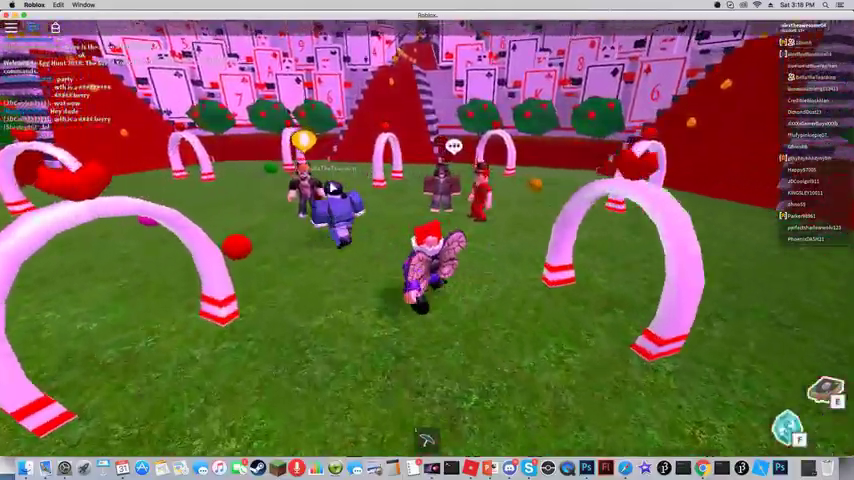
key("w")
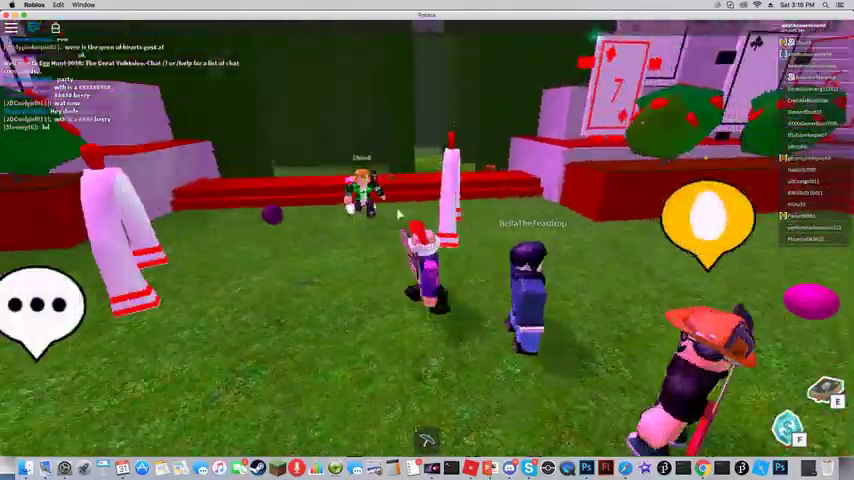
key("w")
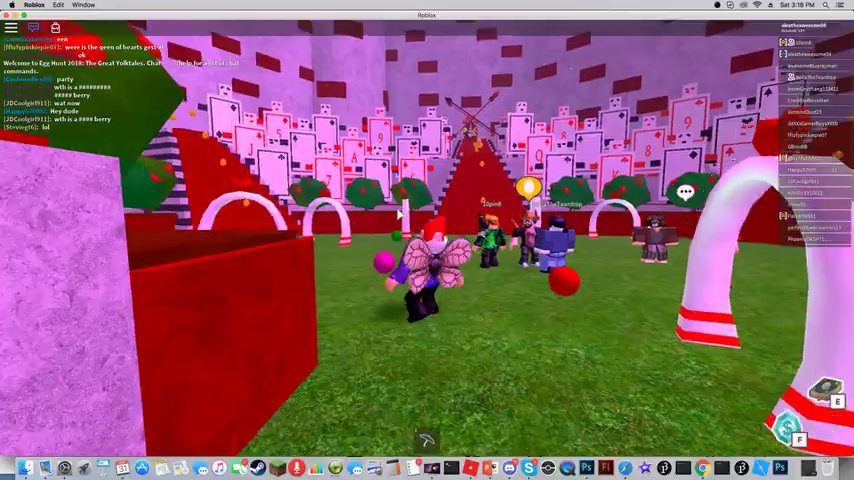
key("w")
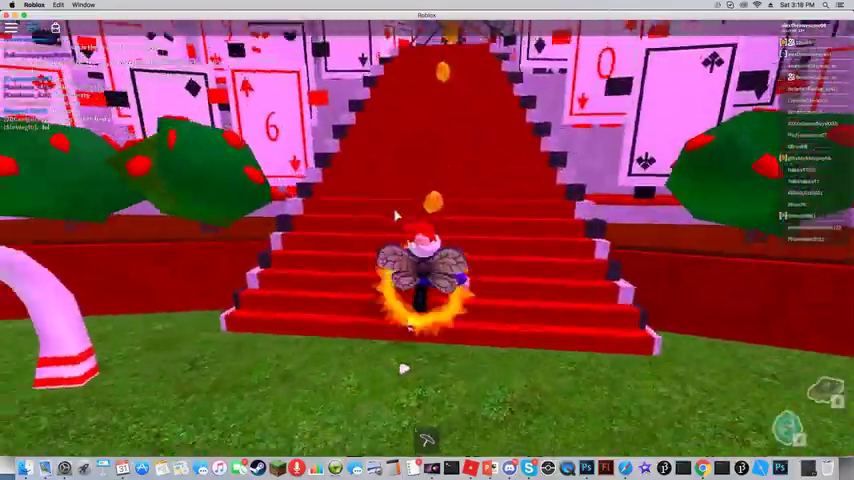
key("w")
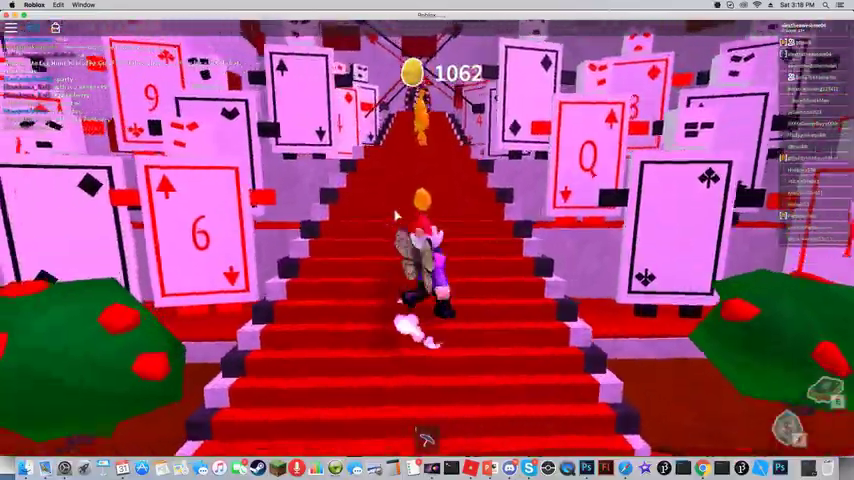
key("w")
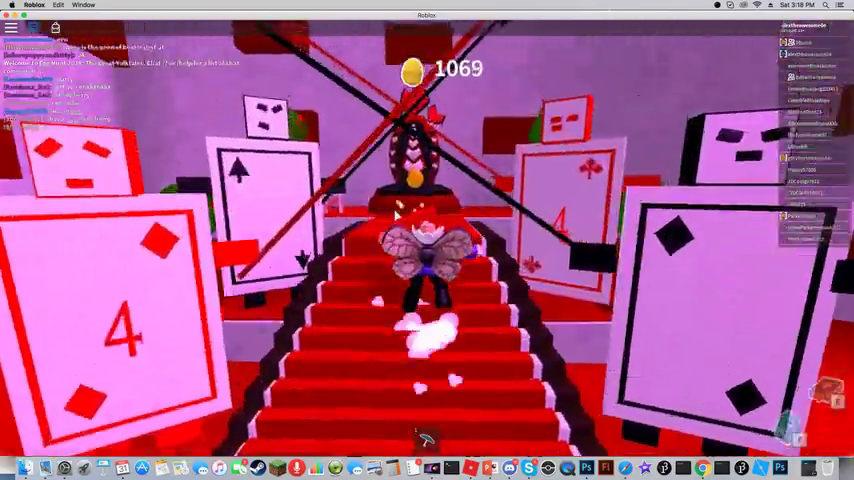
key("w")
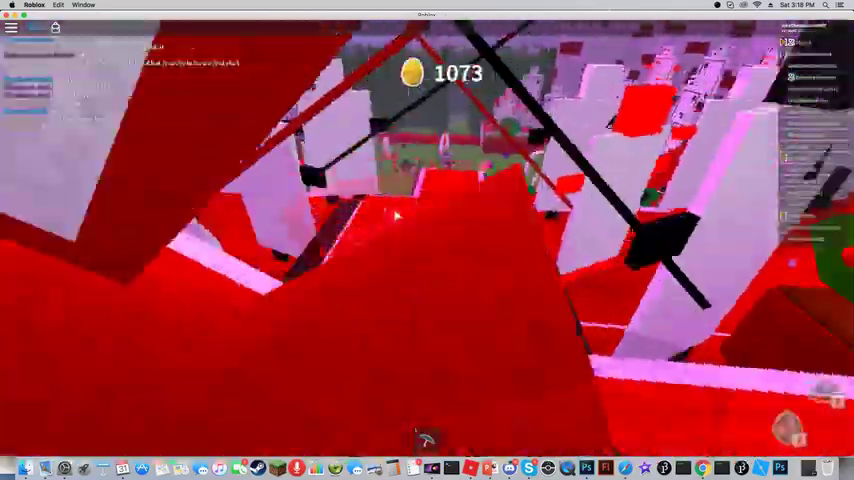
key("w")
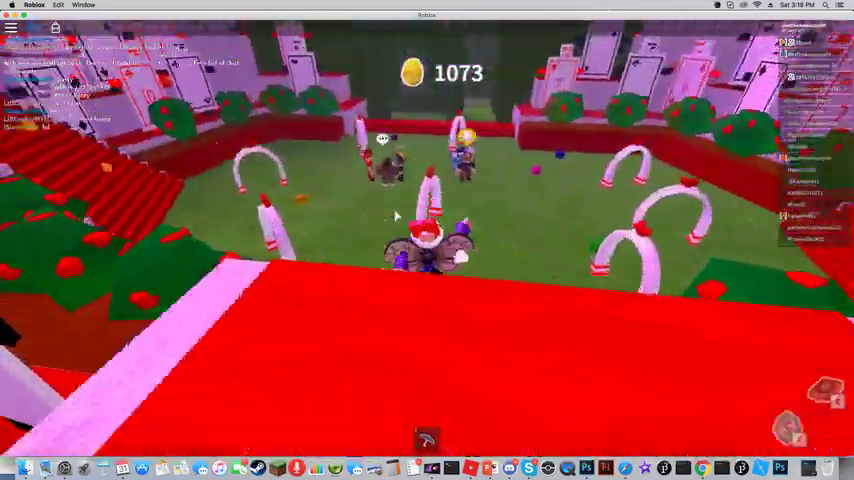
- Loop through the hedge maze and return across the arena to the staircase
key("w")
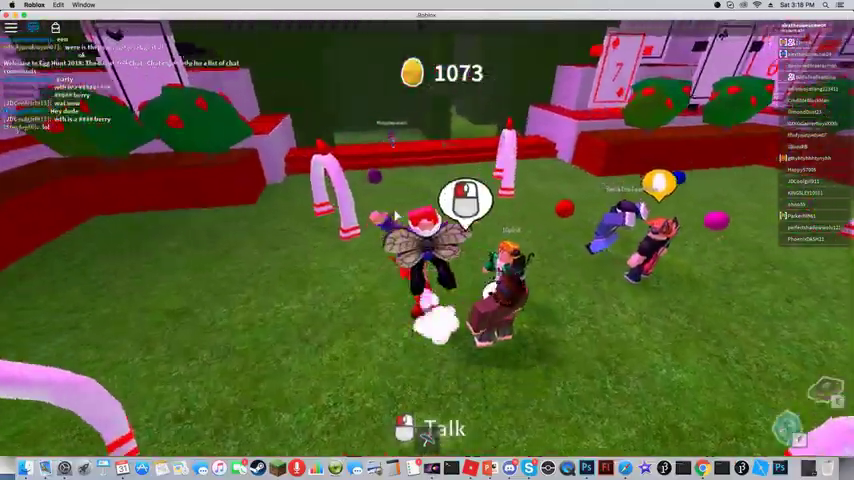
key("w")
key("w")
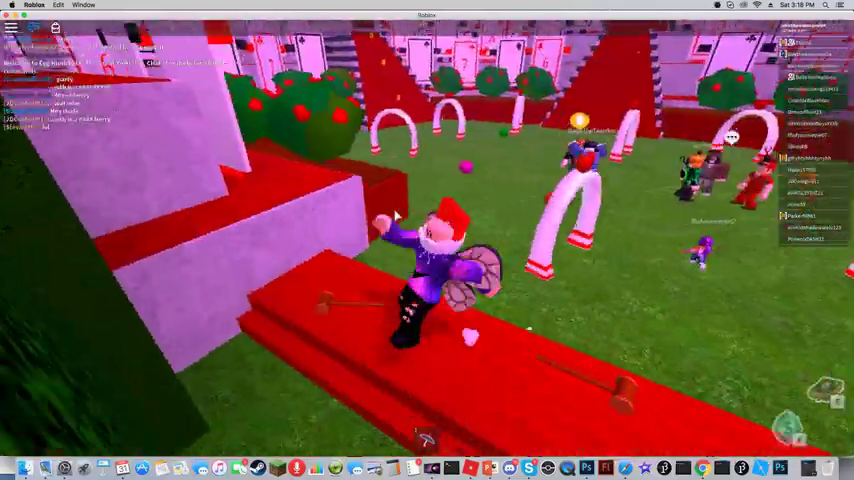
key("w")
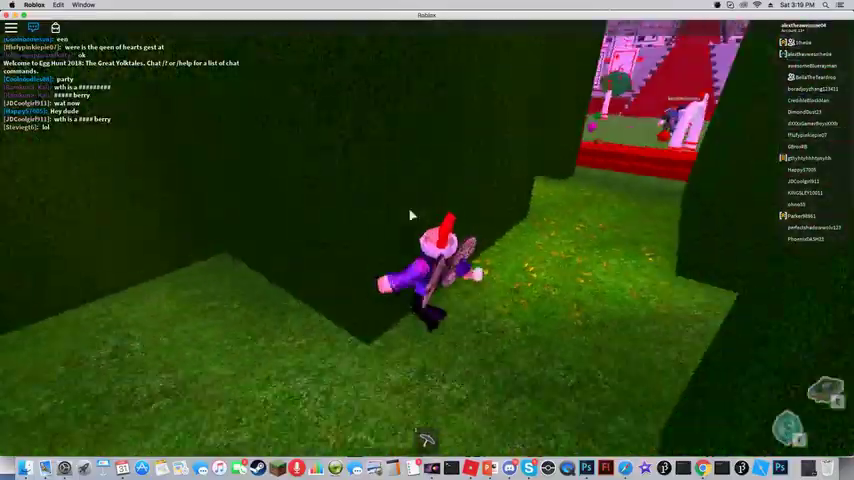
key("w")
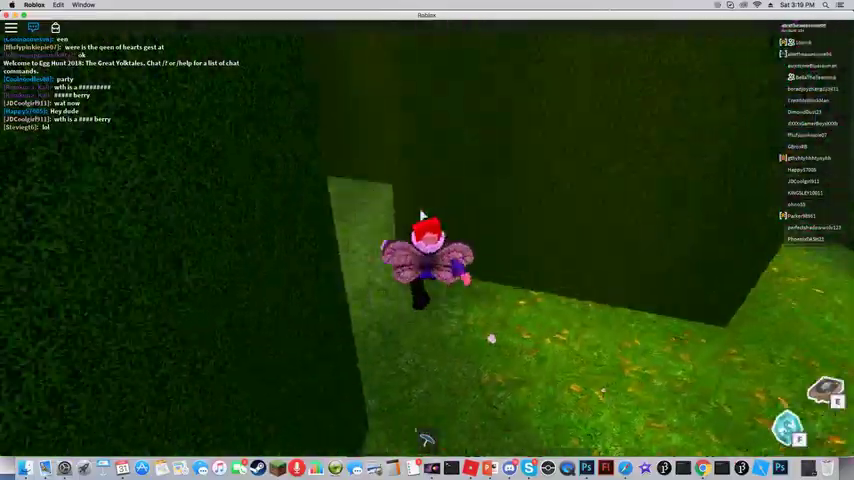
key("w")
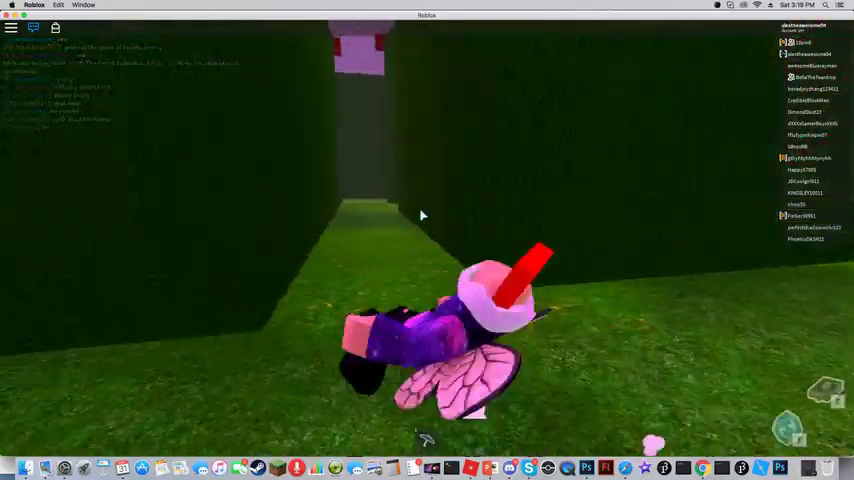
key("w")
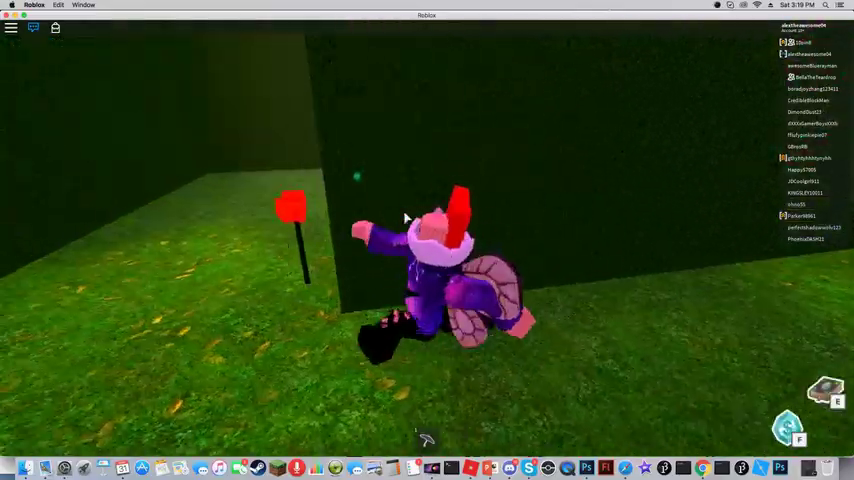
key("w")
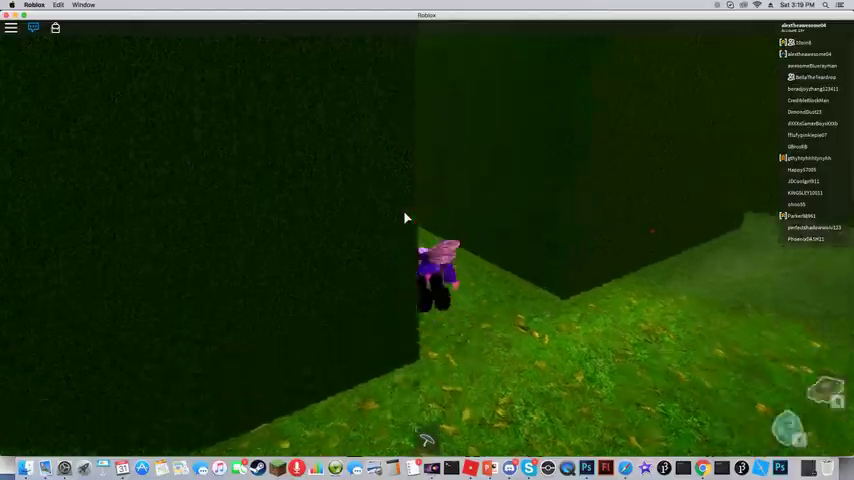
key("w")
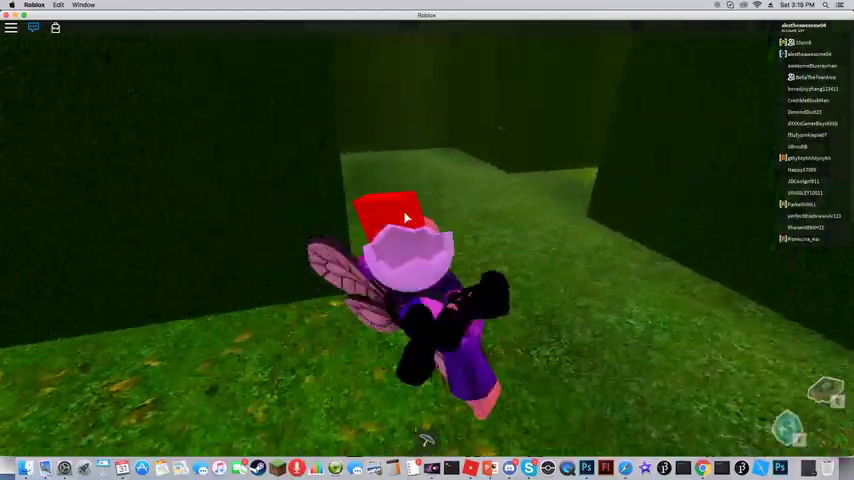
key("w")
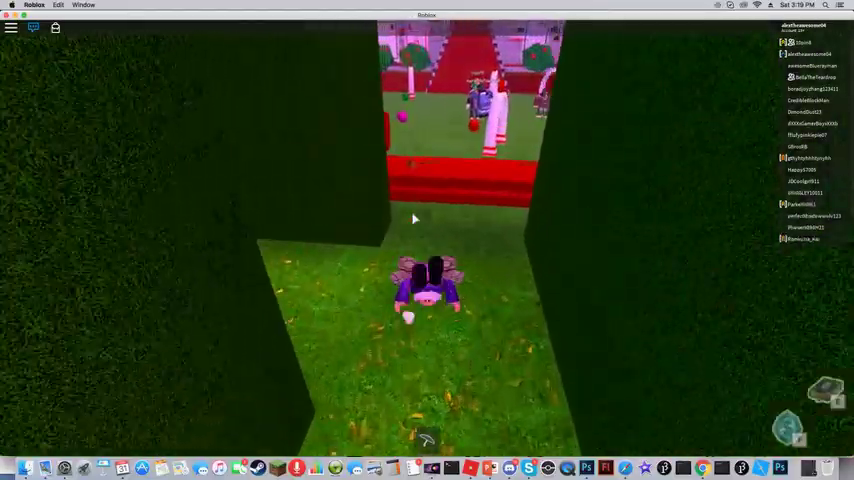
key("w")
key("w")
key("w")
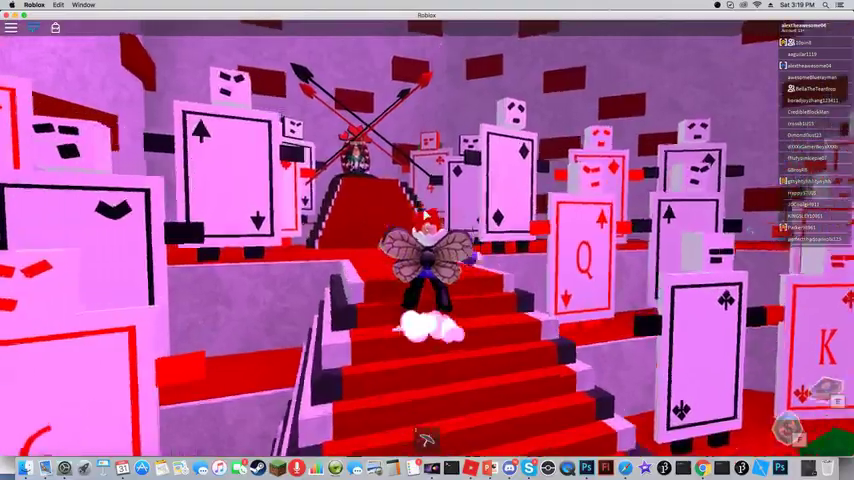
- Back off the red staircase and walk over to the player group in the card garden
key("s")
key("s")
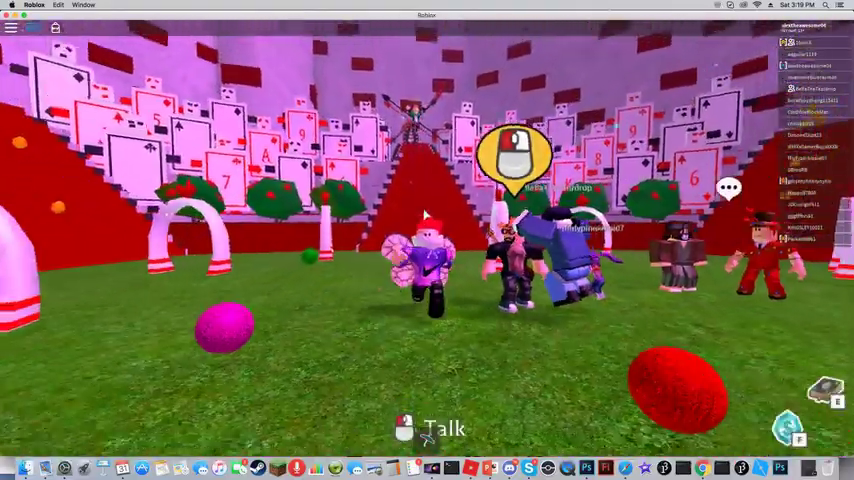
key("s")
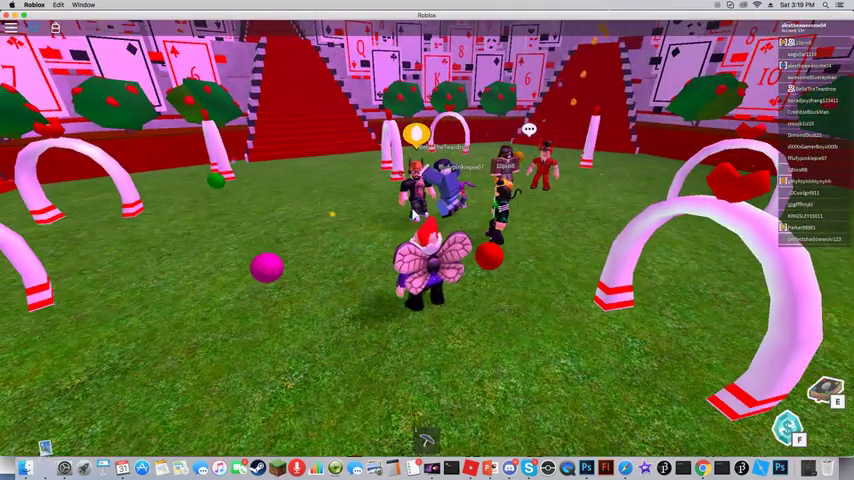
key("s")
key("s")
key("s")
key("s")
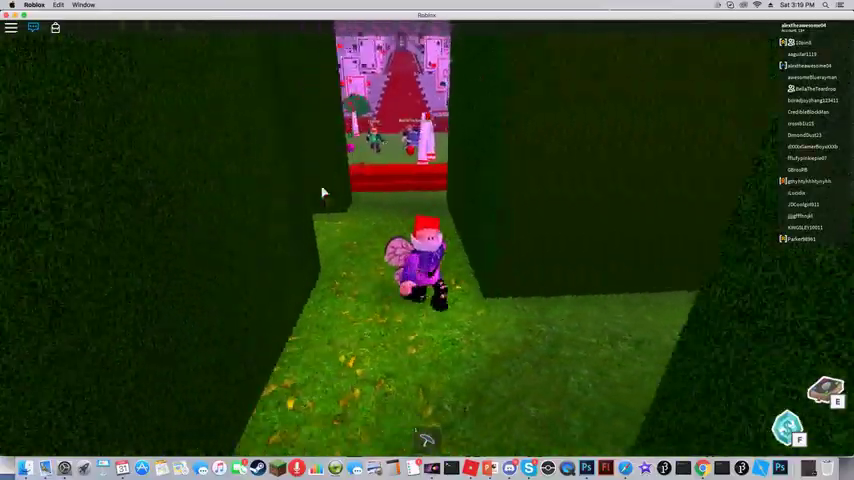
key("w")
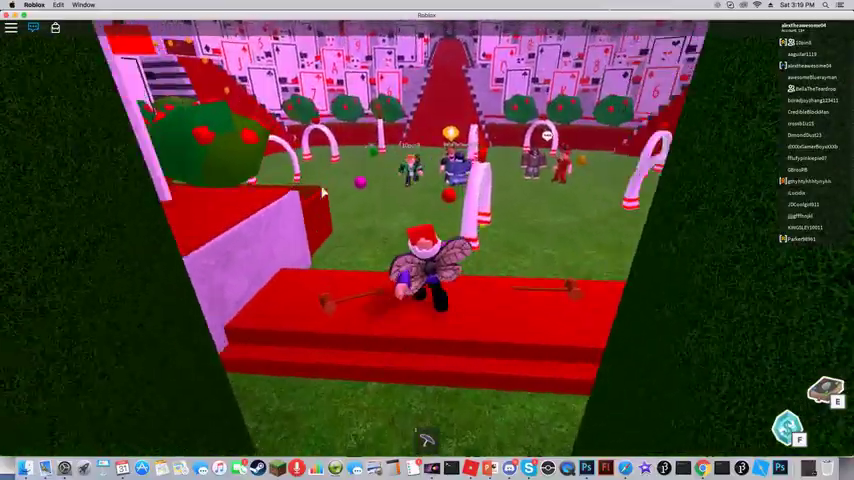
key("w")
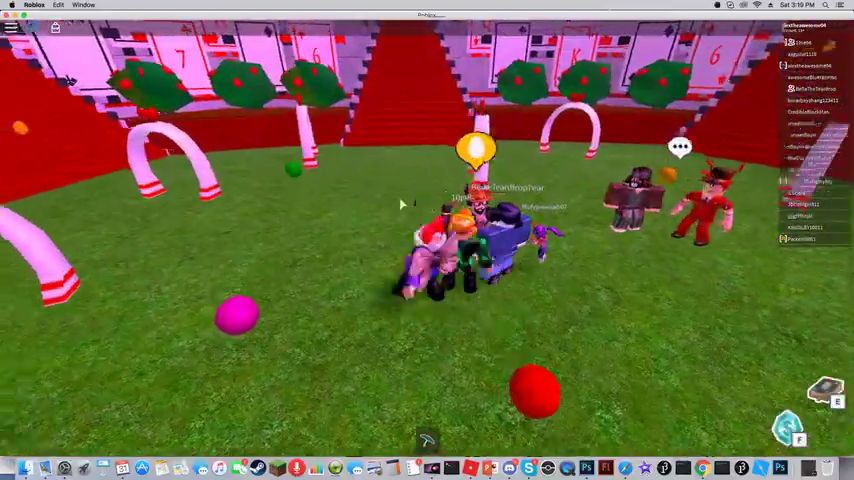
key("w")
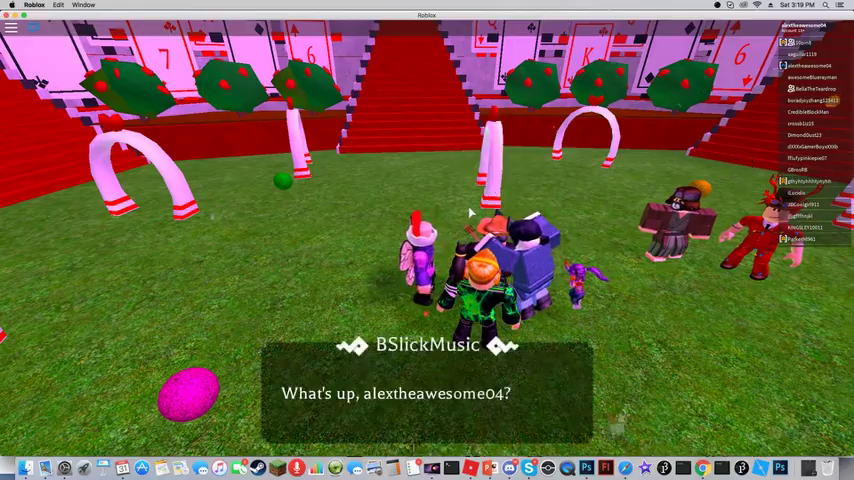
- Climb the red beam among the card structures and jump up beside the card numbered 6
left_click_drag(470, 212, 300, 212)
left_click_drag(460, 215, 300, 215)
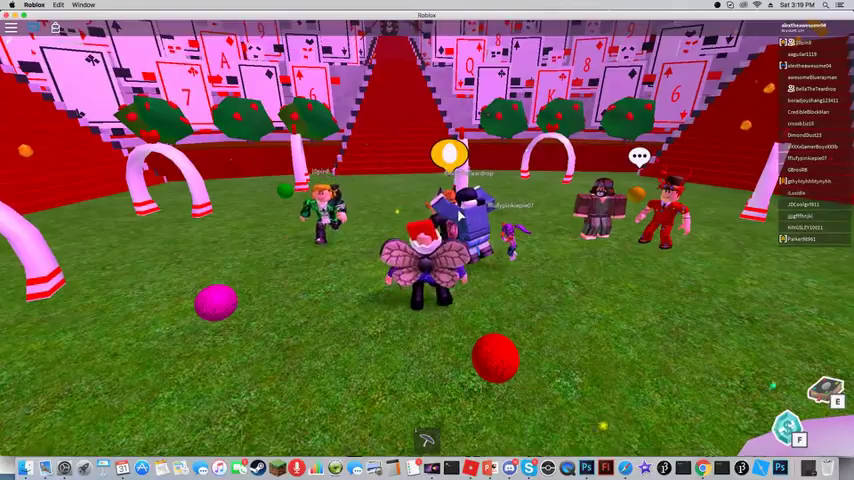
left_click_drag(460, 215, 300, 215)
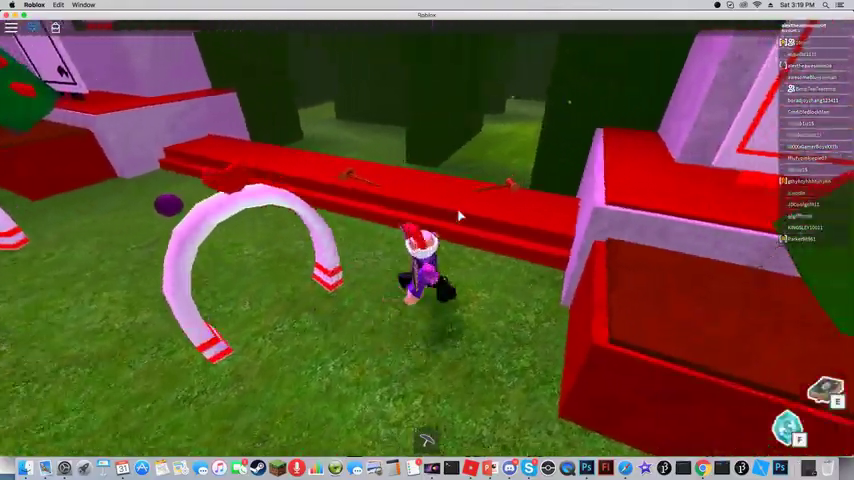
left_click_drag(460, 215, 300, 215)
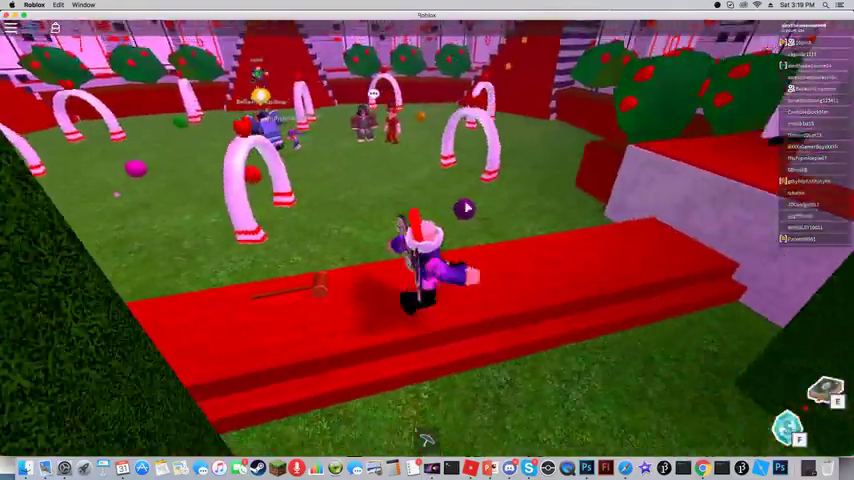
left_click_drag(465, 208, 300, 208)
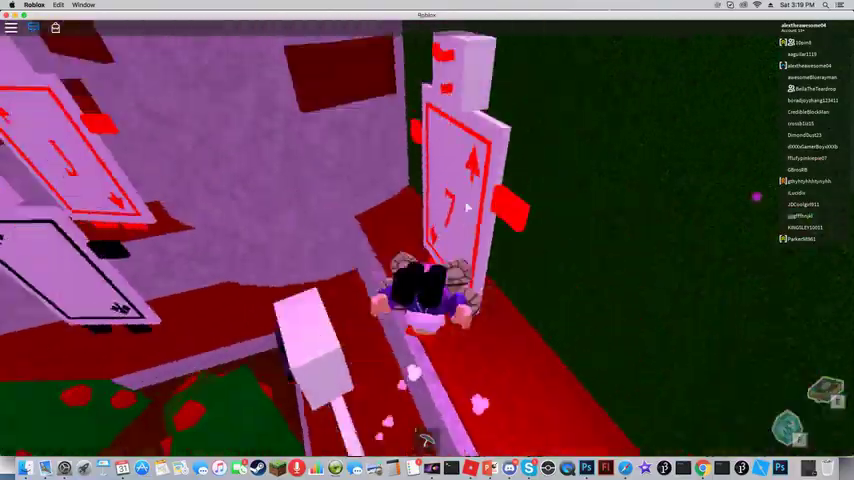
left_click_drag(465, 208, 300, 208)
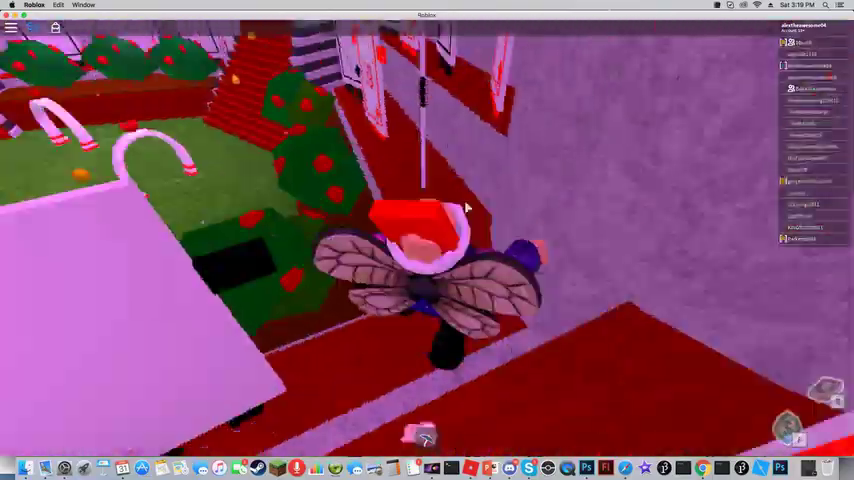
left_click_drag(465, 208, 300, 208)
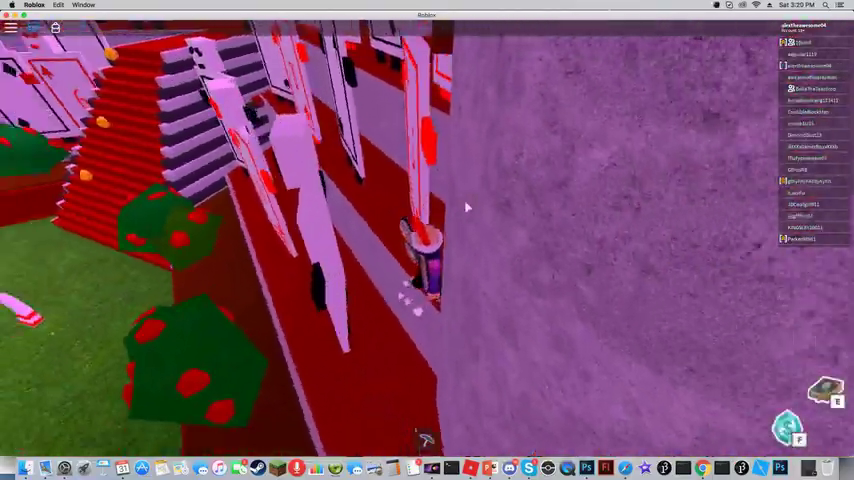
left_click_drag(465, 208, 300, 208)
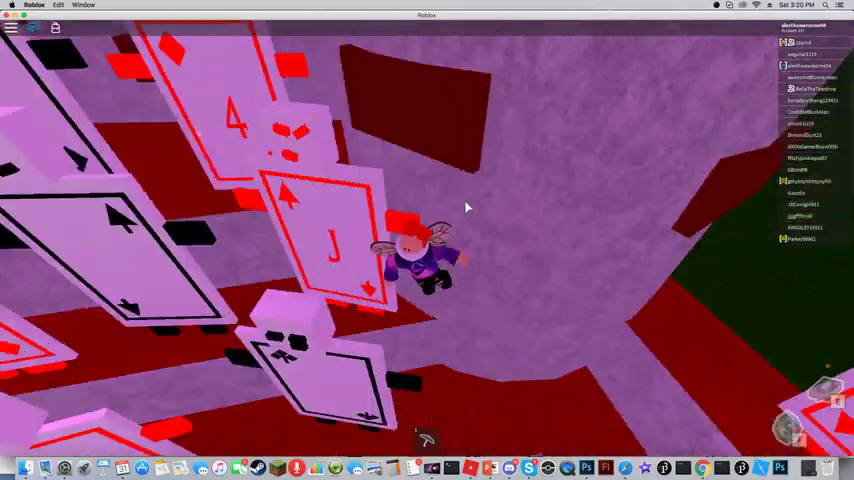
left_click_drag(465, 208, 300, 208)
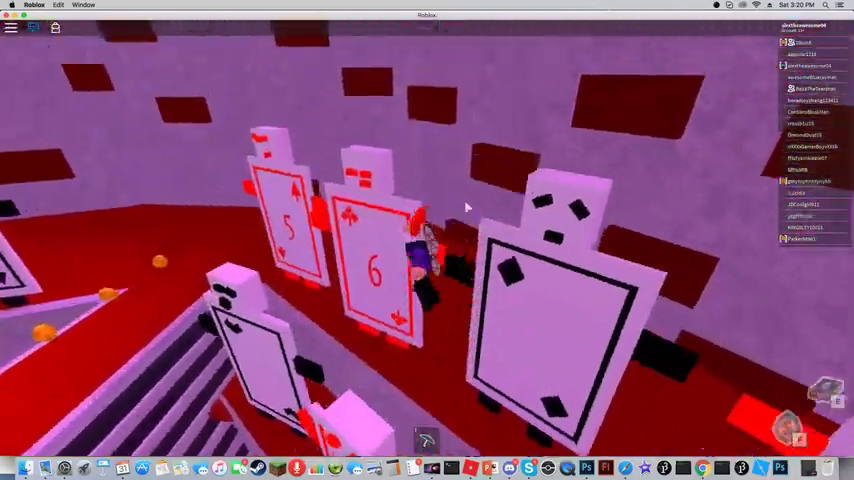
left_click_drag(465, 208, 300, 208)
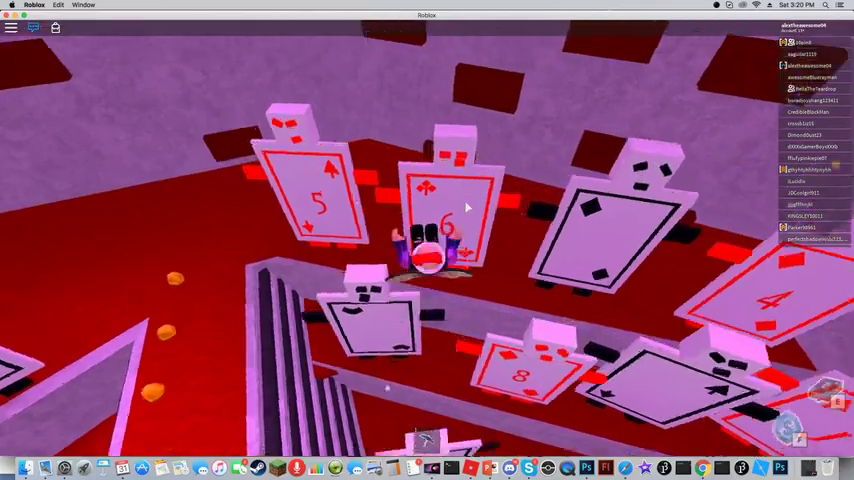
key("space")
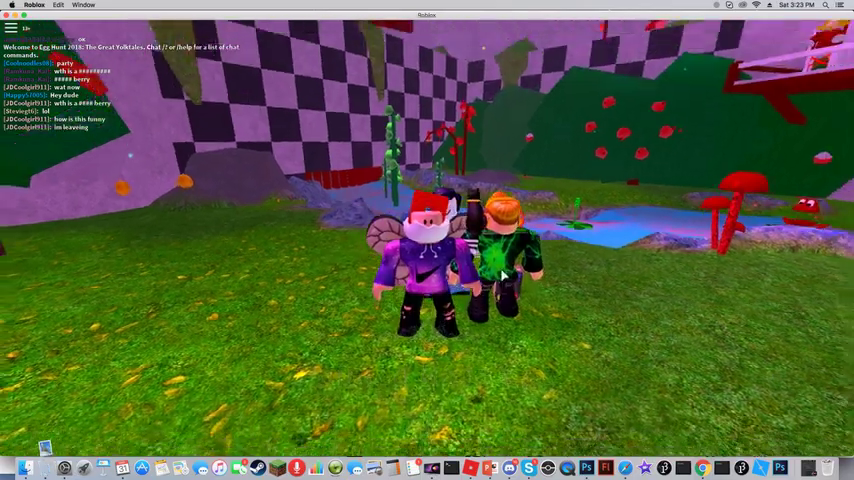
- Check the egg collection book showing 44 of 45 eggs, then close it
left_click_drag(460, 290, 530, 308)
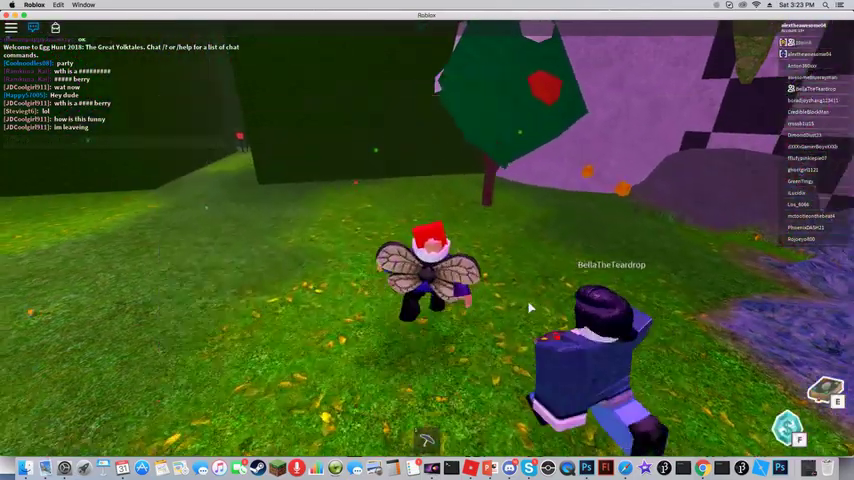
left_click(789, 430)
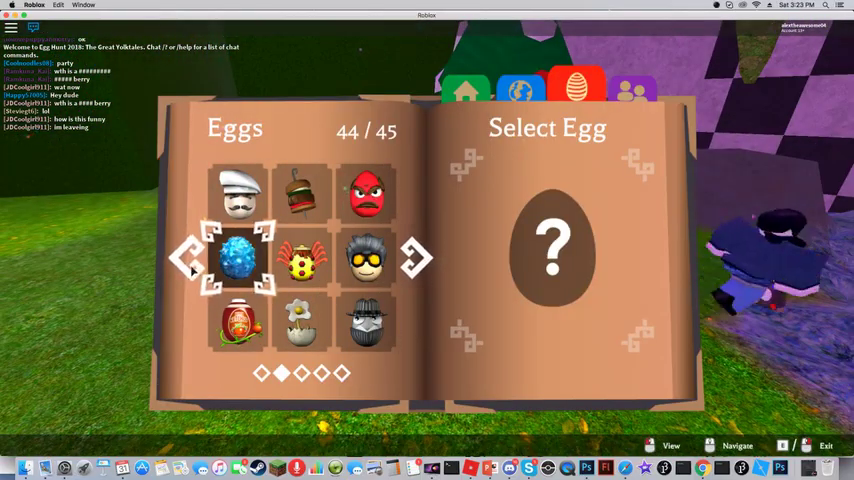
mouse_move(368, 258)
key("Escape")
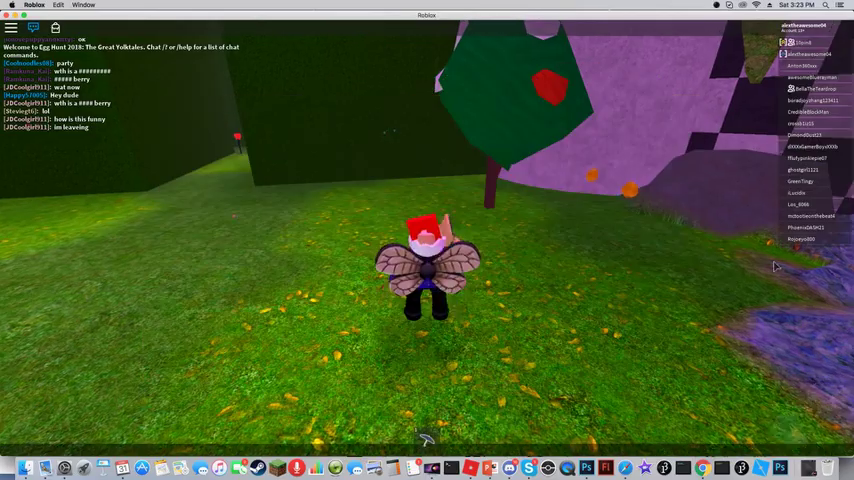
- Walk and swim across the pond, then reopen the egg book
mouse_move(500, 300)
left_mouse_down()
mouse_move(563, 302)
mouse_move(515, 306)
left_mouse_up()
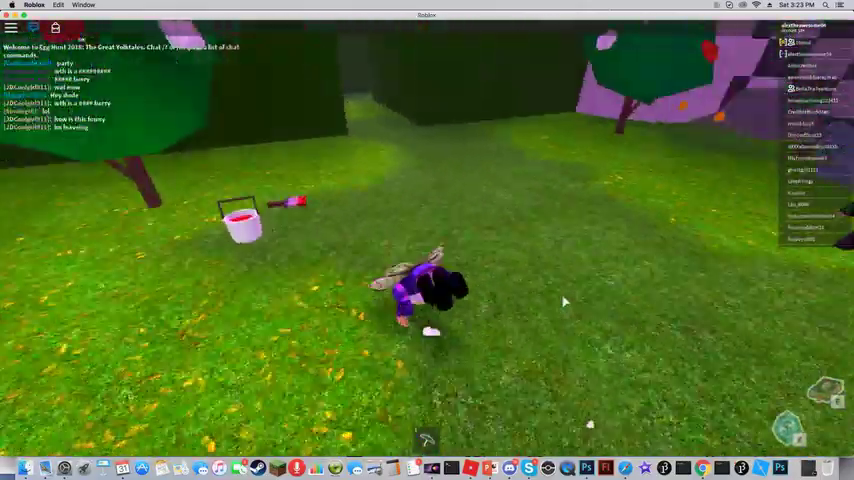
key("w")
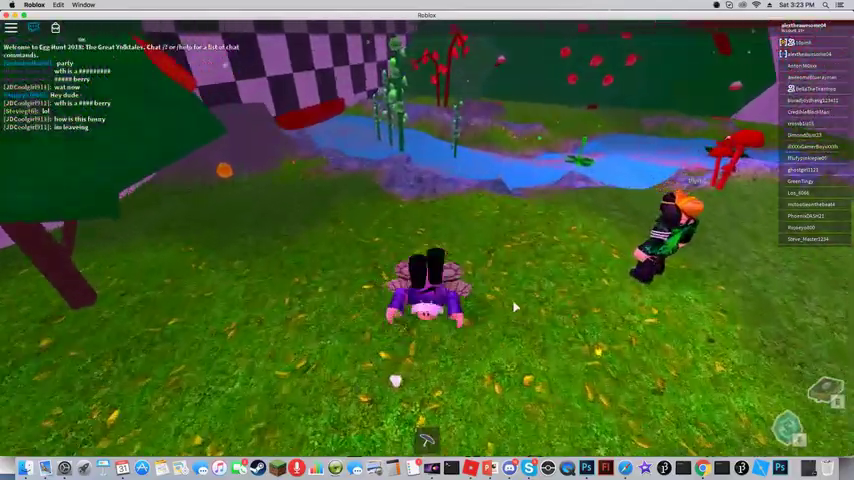
key("w")
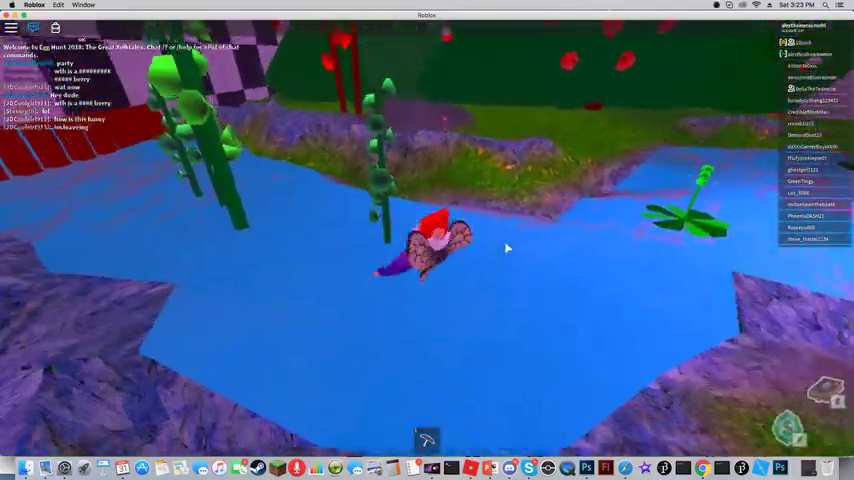
key("e")
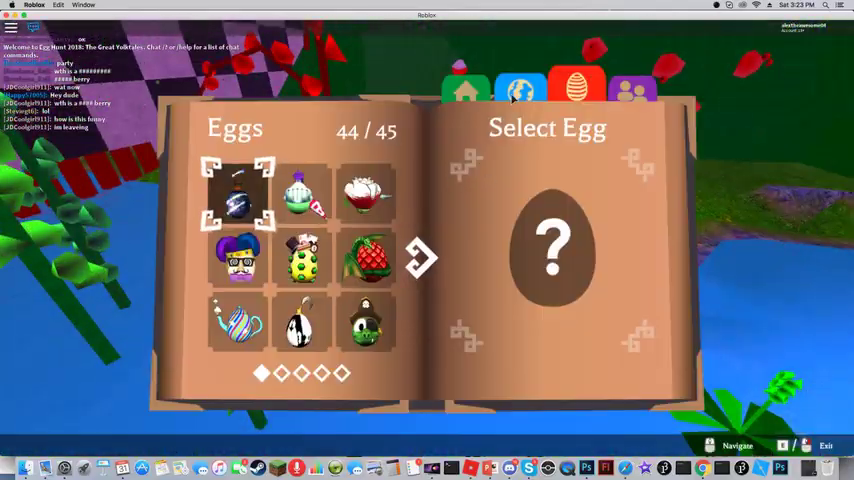
- Page through the egg book's location pages, then return to the eggs page
left_click(518, 88)
left_click(665, 260)
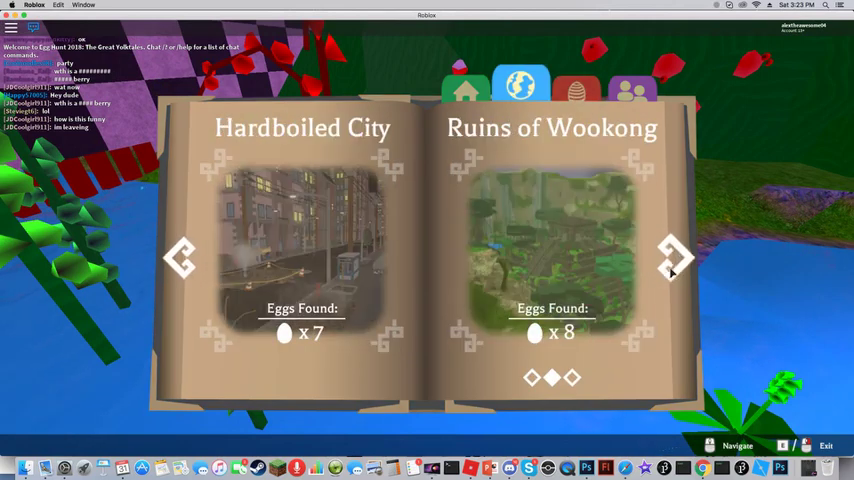
left_click(672, 262)
left_click(576, 88)
- Inspect details of the Teapot, Painted Rose and Treasured Egg of Wonderland
left_click(238, 322)
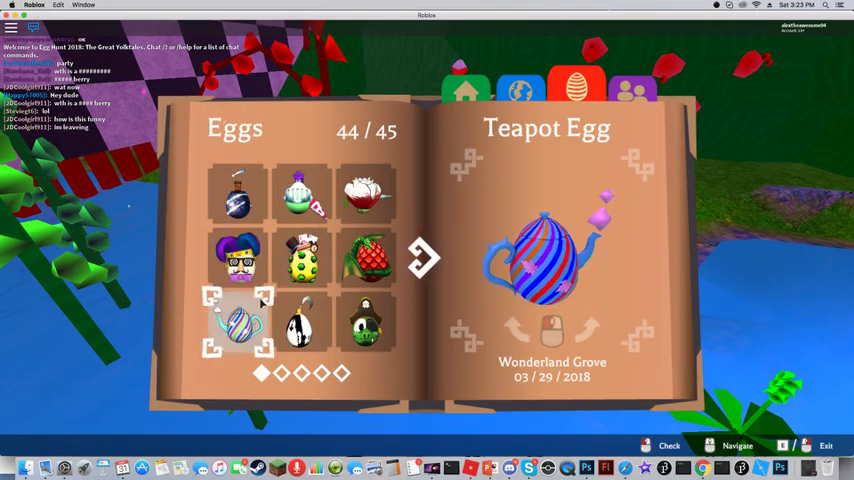
left_click(238, 258)
left_click(365, 192)
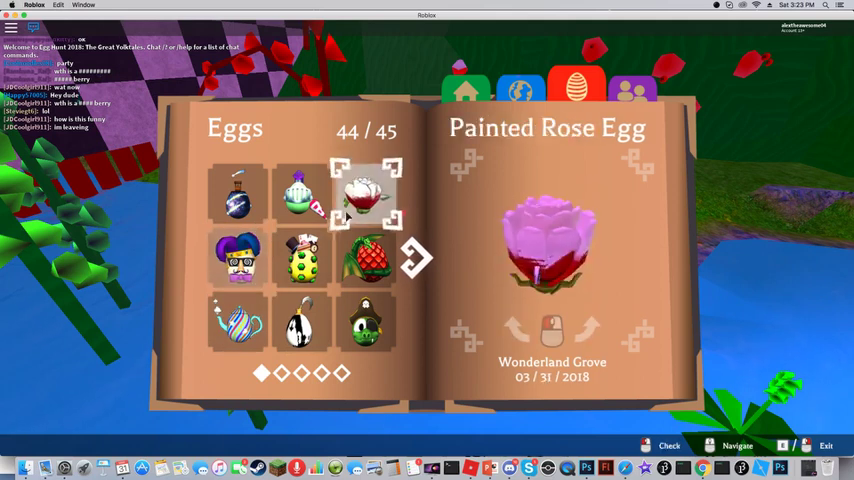
left_click(237, 192)
left_click(300, 258)
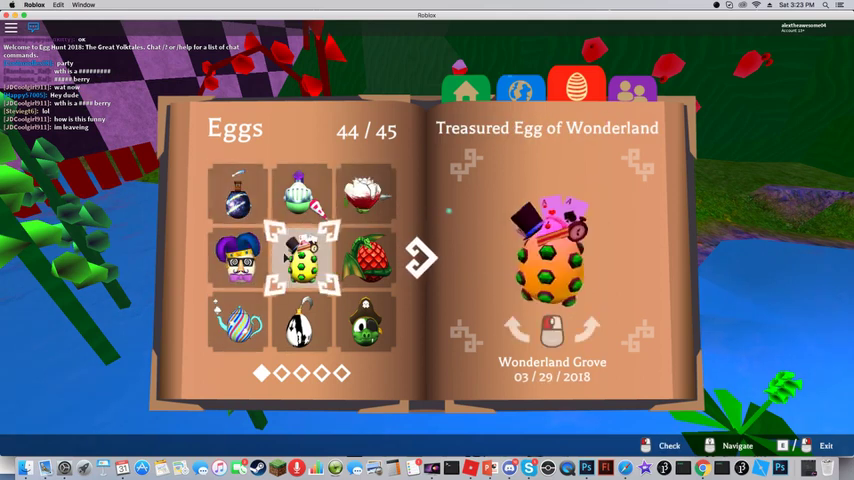
left_click(300, 192)
left_click(237, 192)
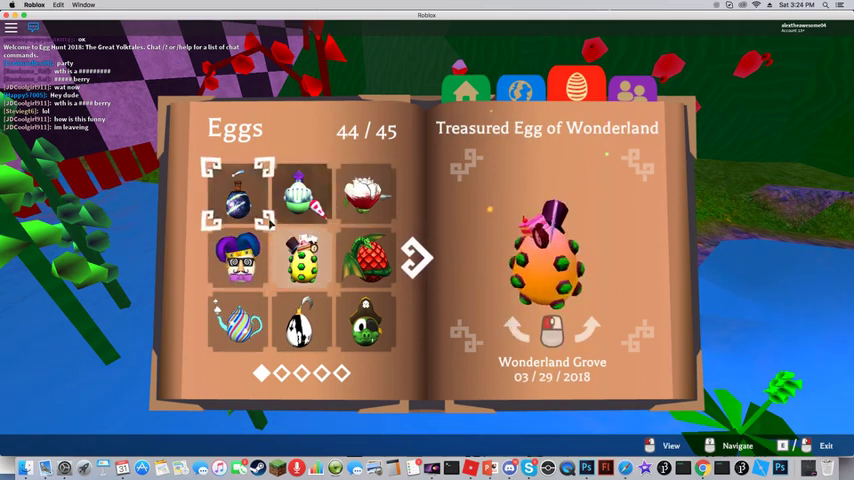
- Browse more eggs including the Yolker Egg, revisit the world map, then show Safari's Avatar Editor
left_click(237, 258)
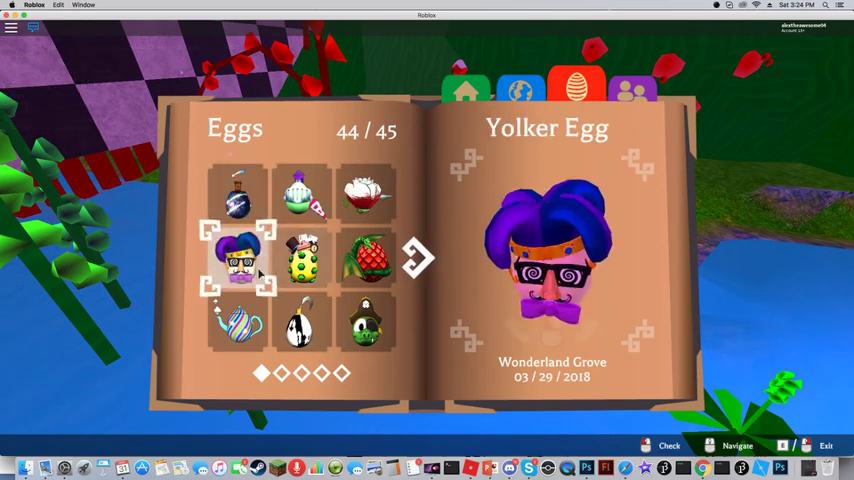
left_click(300, 192)
left_click(366, 192)
left_click(300, 258)
left_click(237, 324)
left_click(366, 192)
left_click(521, 88)
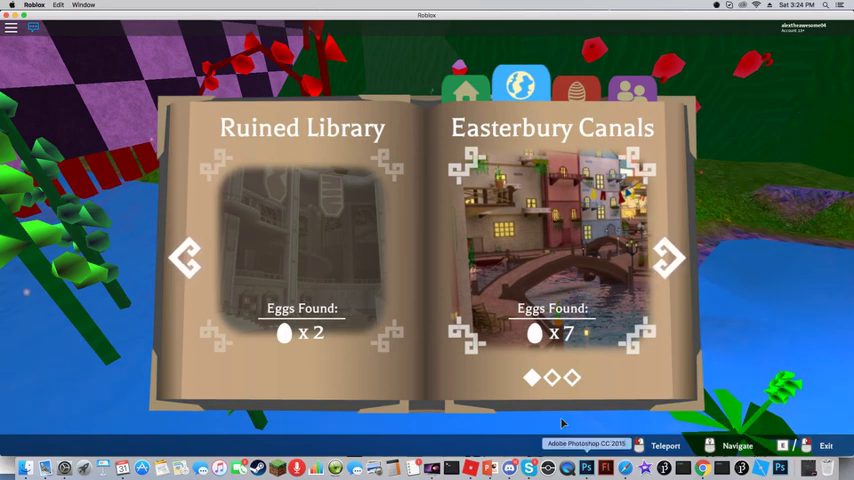
left_click(624, 467)
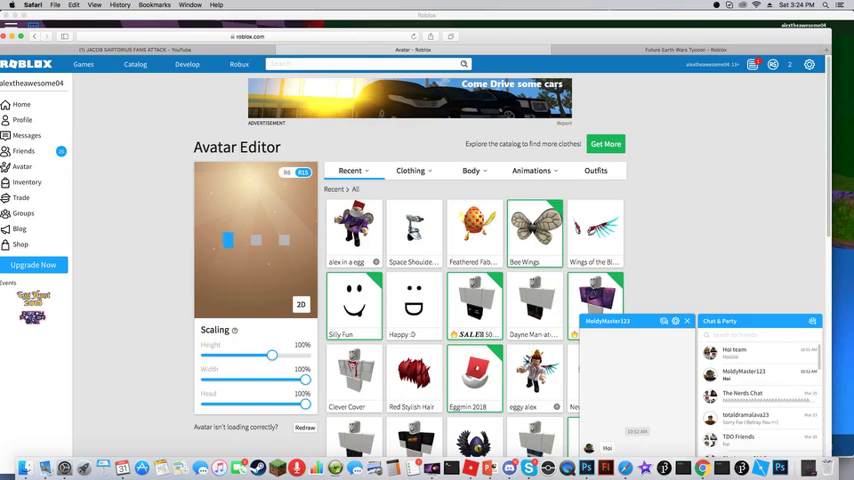